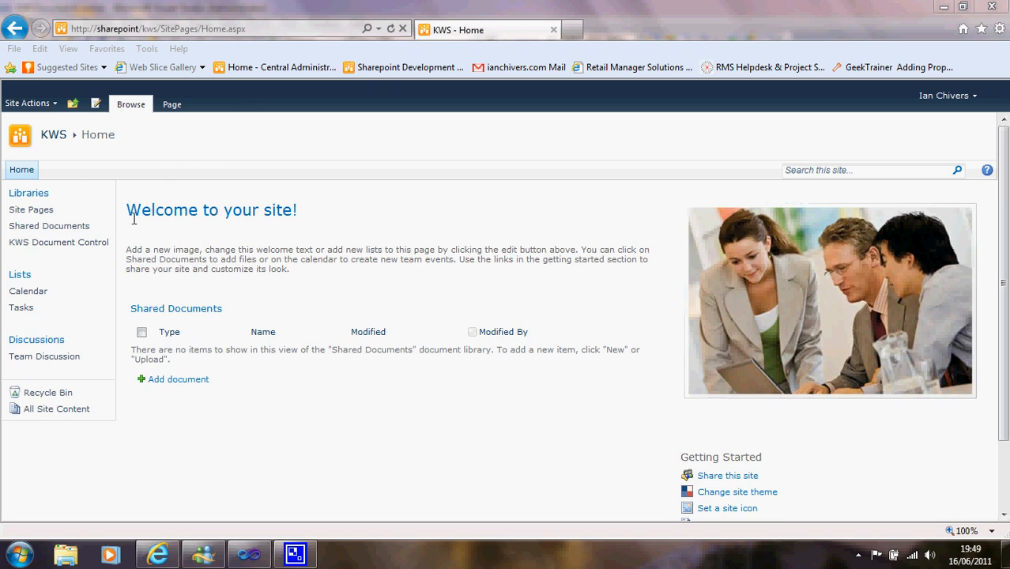
Create a new KWS Document from the KWS Document Control library so its template opens in Word.
{"action": "left_click", "coordinate": [93, 250]}
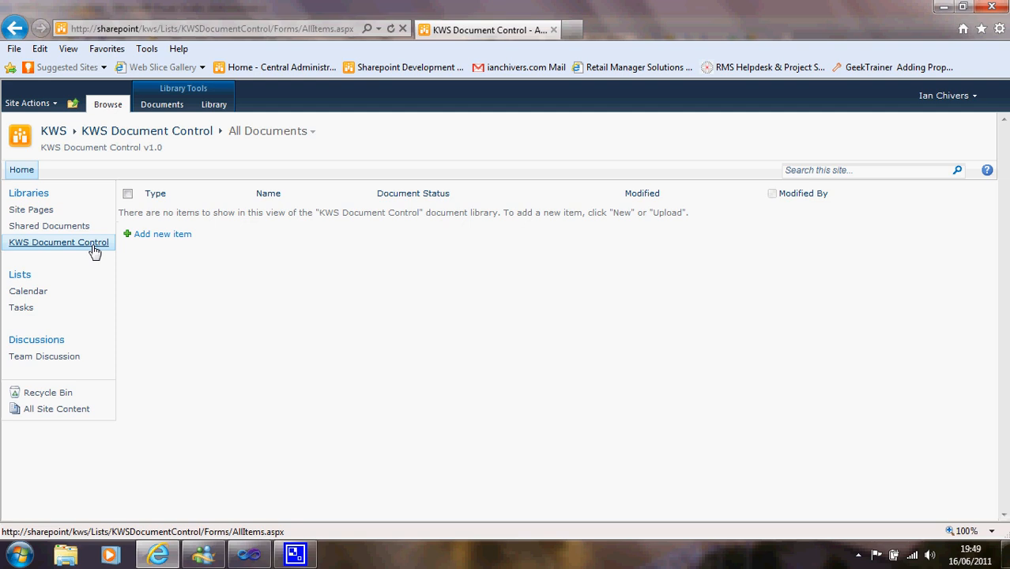
{"action": "left_click", "coordinate": [161, 111]}
{"action": "left_click", "coordinate": [44, 157]}
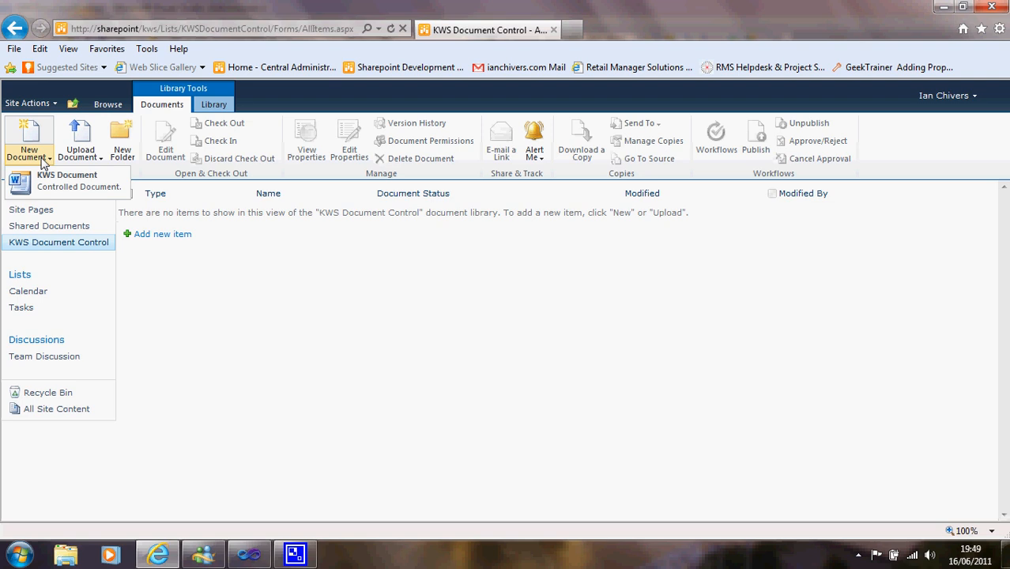
{"action": "left_click", "coordinate": [73, 183]}
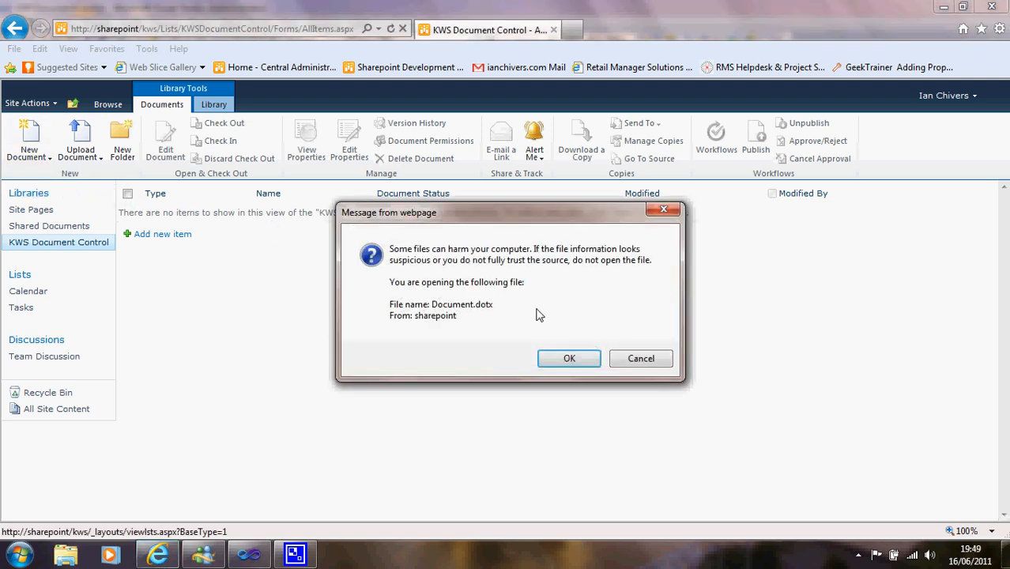
{"action": "left_click", "coordinate": [568, 359]}
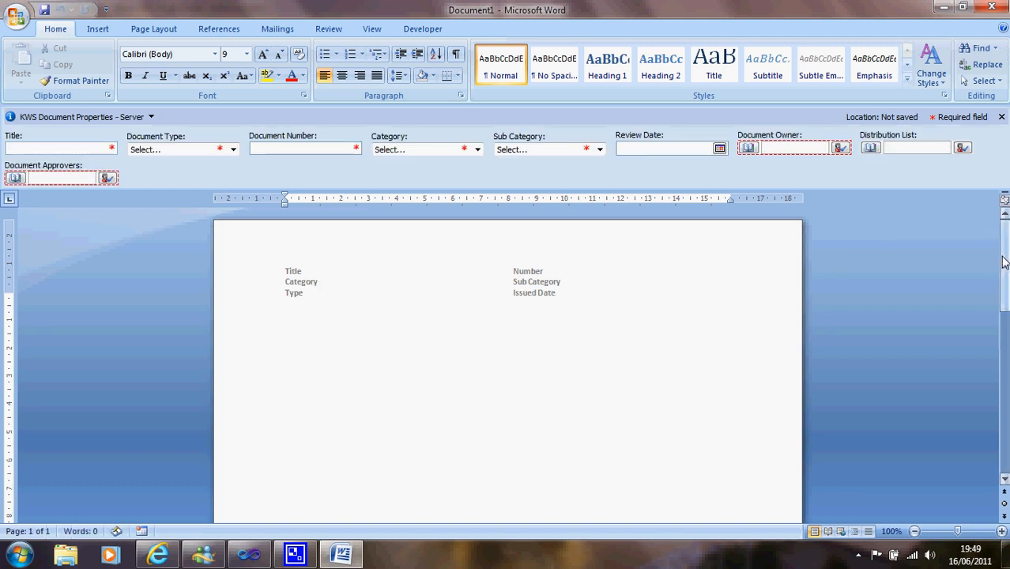
Enter title 'Demo document', document type Policy and document number DEMO1.
{"action": "mouse_move", "coordinate": [1004, 260]}
{"action": "left_mouse_down"}
{"action": "mouse_move", "coordinate": [1005, 372]}
{"action": "mouse_move", "coordinate": [1005, 251]}
{"action": "left_mouse_up"}
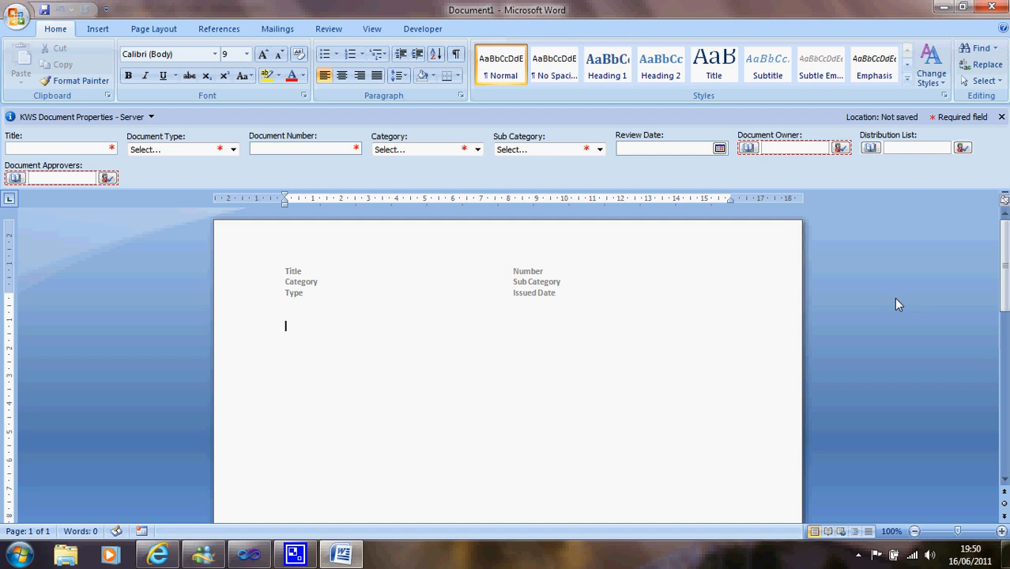
{"action": "left_click", "coordinate": [50, 150]}
{"action": "type", "text": "Demo document"}
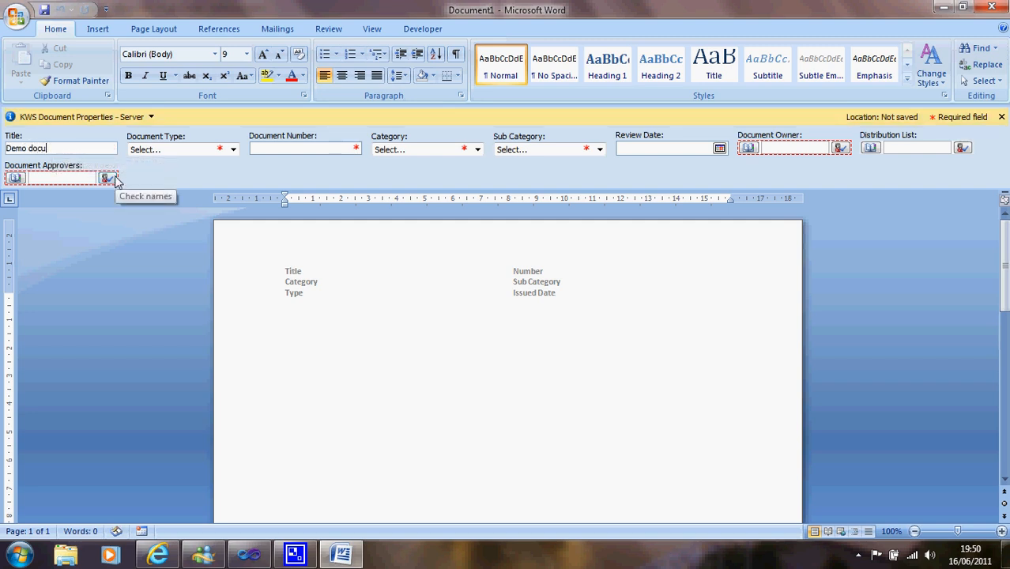
{"action": "left_click", "coordinate": [161, 151]}
{"action": "left_click", "coordinate": [174, 172]}
{"action": "left_click", "coordinate": [256, 148]}
{"action": "type", "text": "DEMO"}
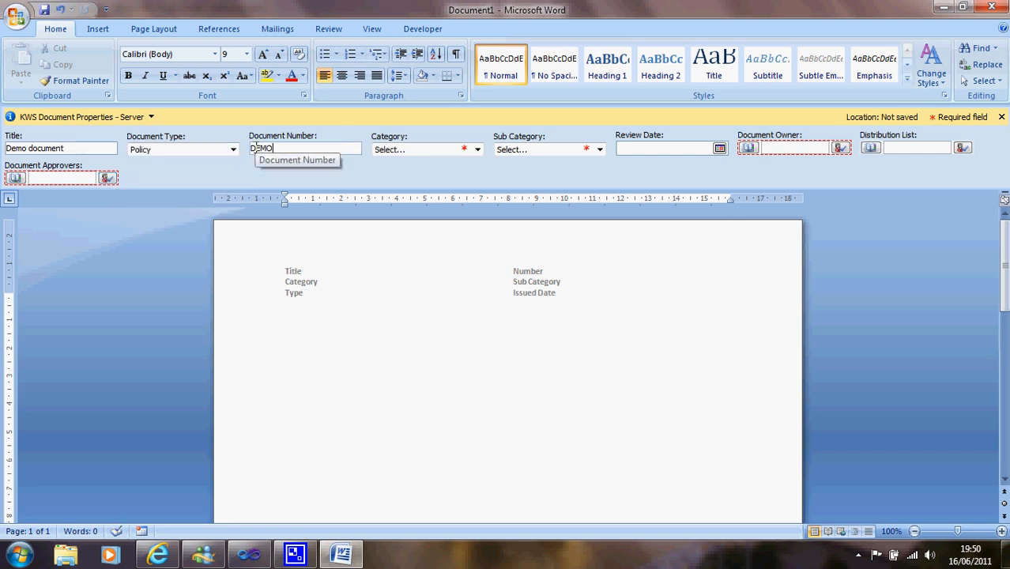
{"action": "type", "text": "1"}
Choose Category A and Sub Category Y in the document properties.
{"action": "left_click", "coordinate": [430, 150]}
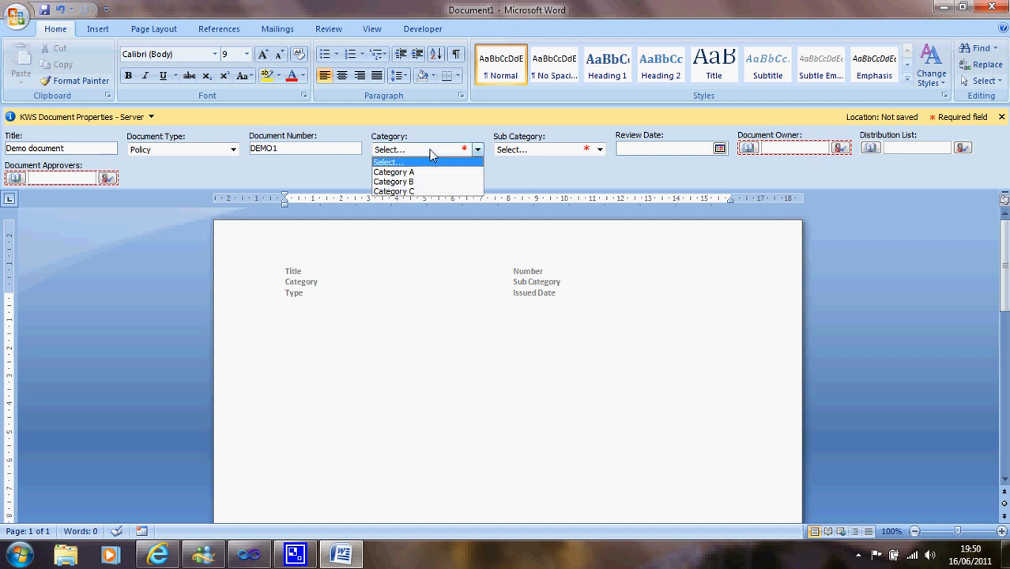
{"action": "left_click", "coordinate": [434, 173]}
{"action": "left_click", "coordinate": [531, 150]}
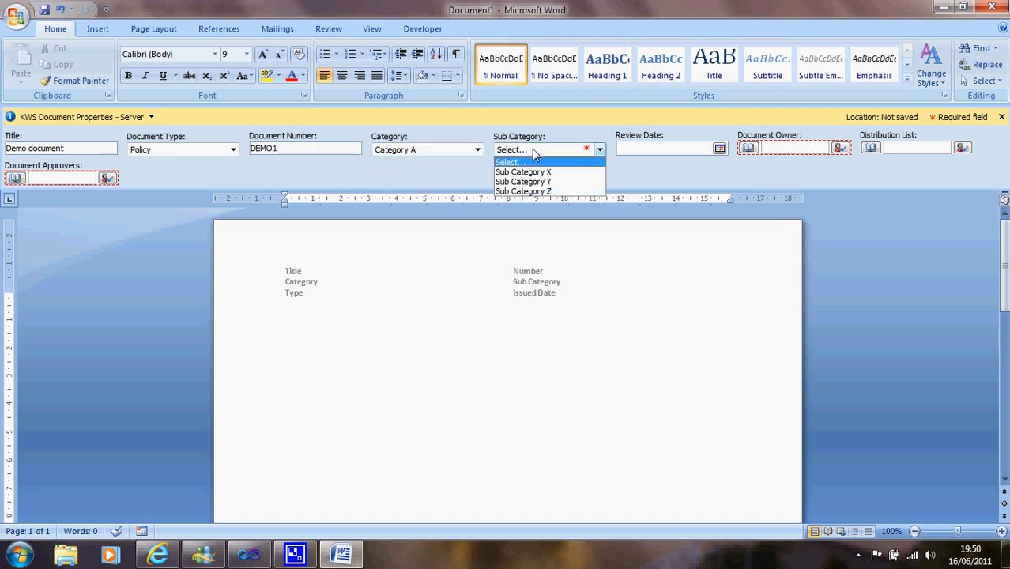
{"action": "left_click", "coordinate": [539, 182]}
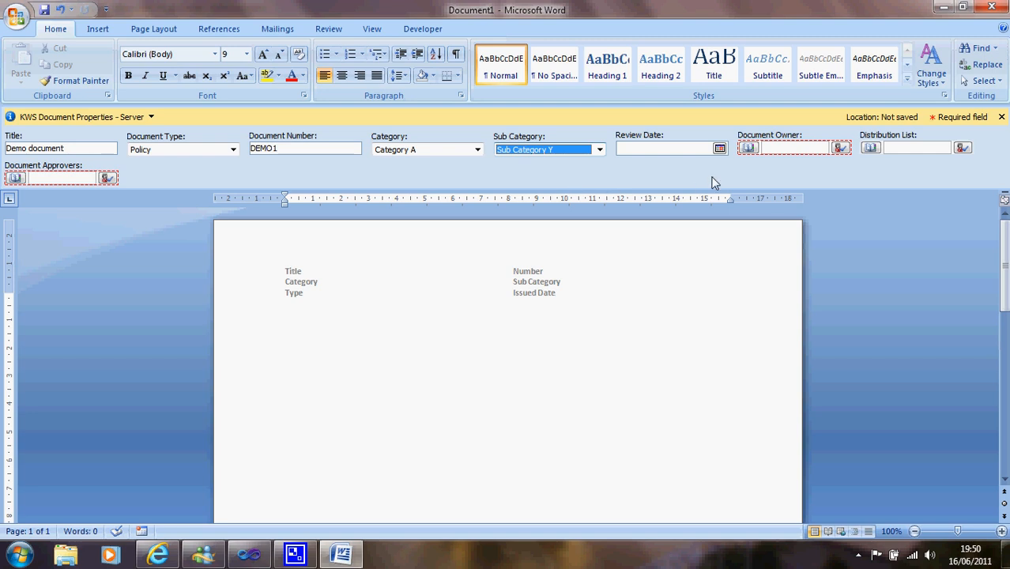
{"action": "left_click", "coordinate": [775, 147]}
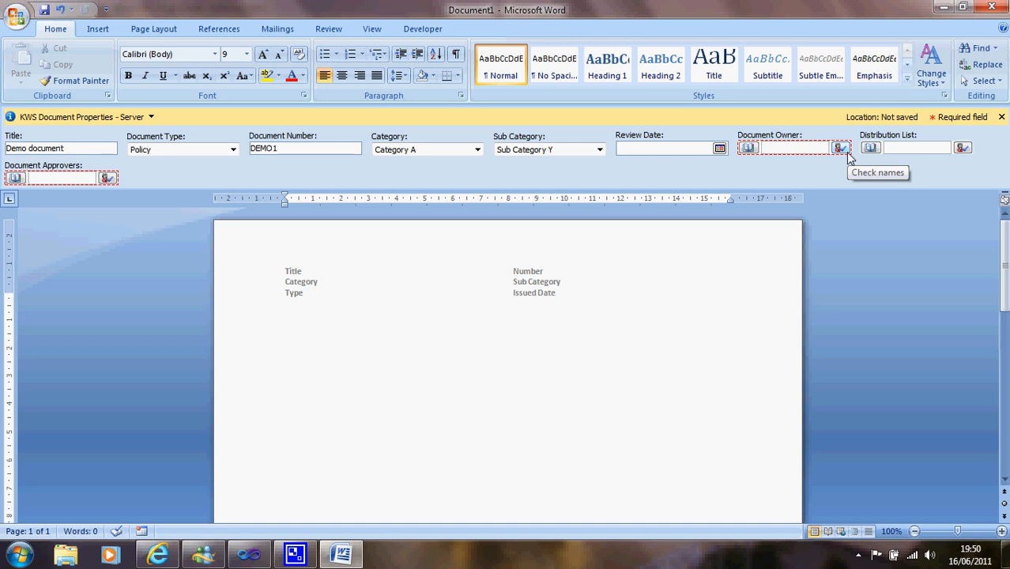
Enter the author's name as Document Owner and Document Approvers, resolved to a site user.
{"action": "type", "text": "ian chivers"}
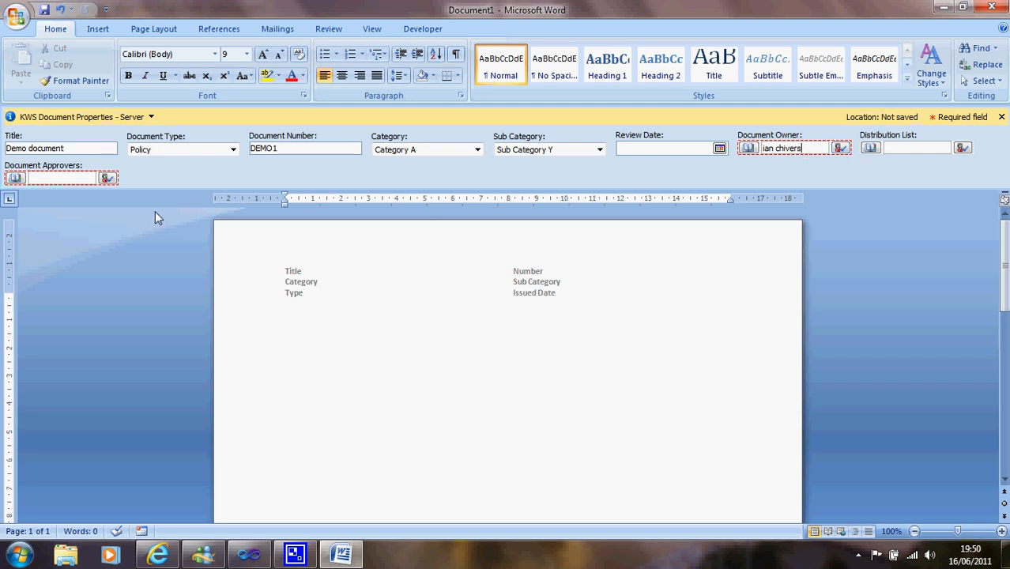
{"action": "left_click", "coordinate": [128, 176]}
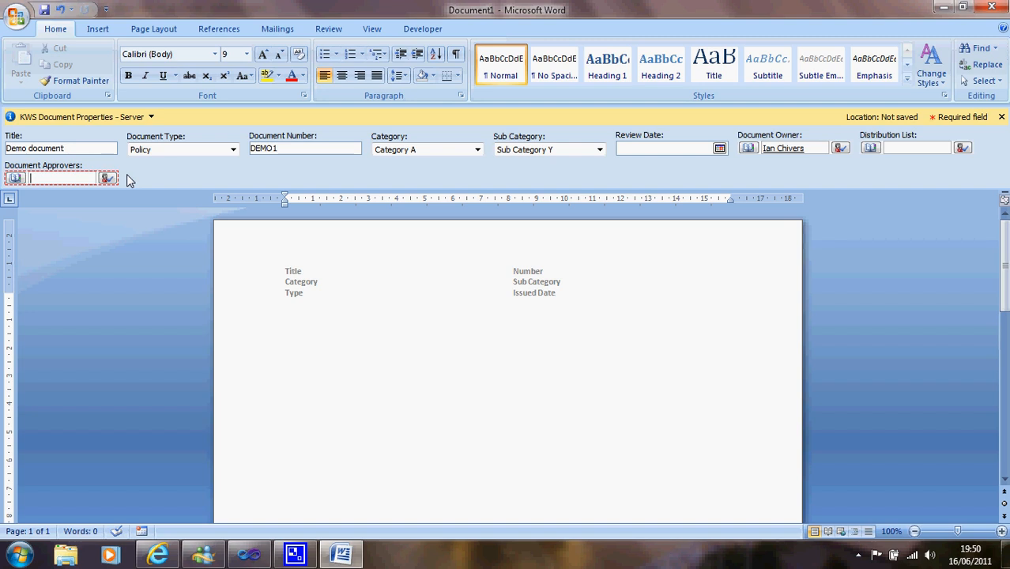
{"action": "type", "text": "ian chivers"}
{"action": "left_click", "coordinate": [360, 369]}
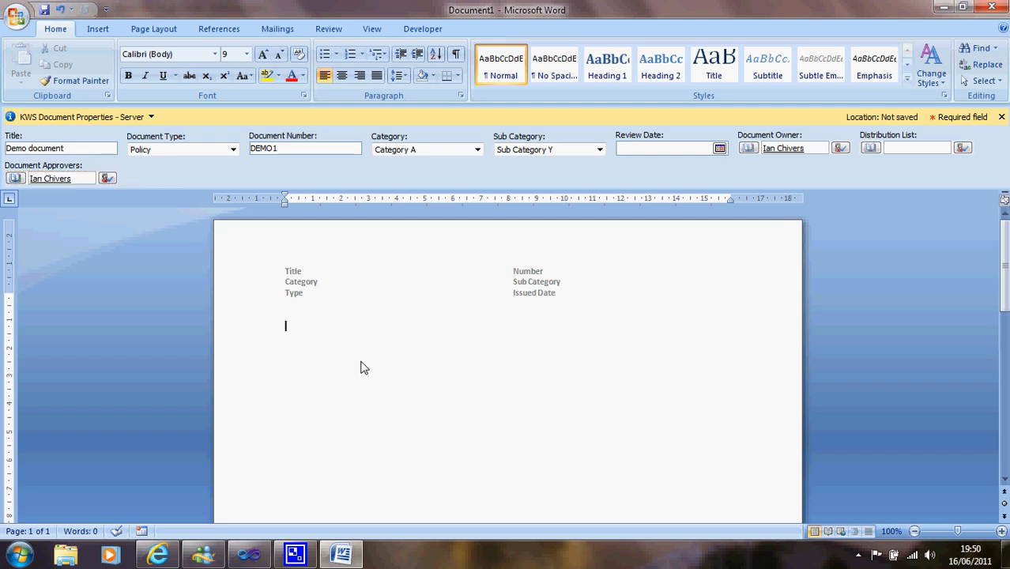
Insert two Lorem ipsum paragraphs with =lorem(2) and save the document into KWS Document Control.
{"action": "type", "text": "=lorem(2)"}
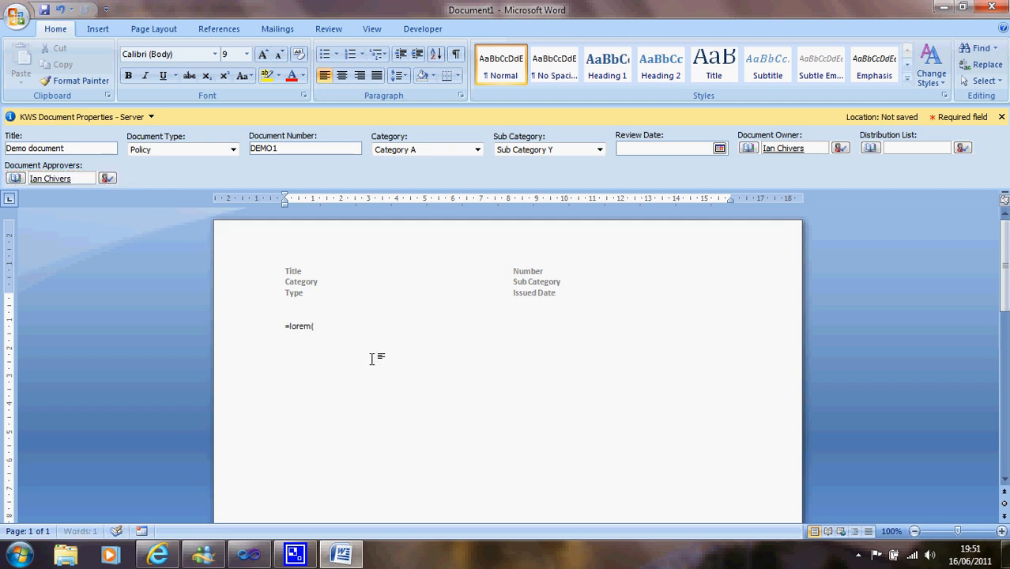
{"action": "key", "text": "Return"}
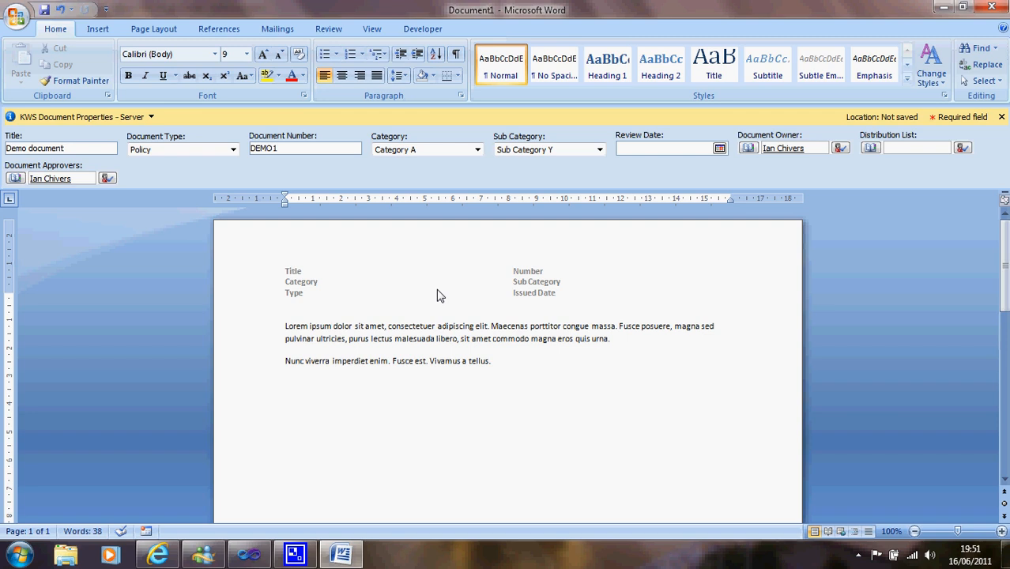
{"action": "left_click", "coordinate": [992, 7]}
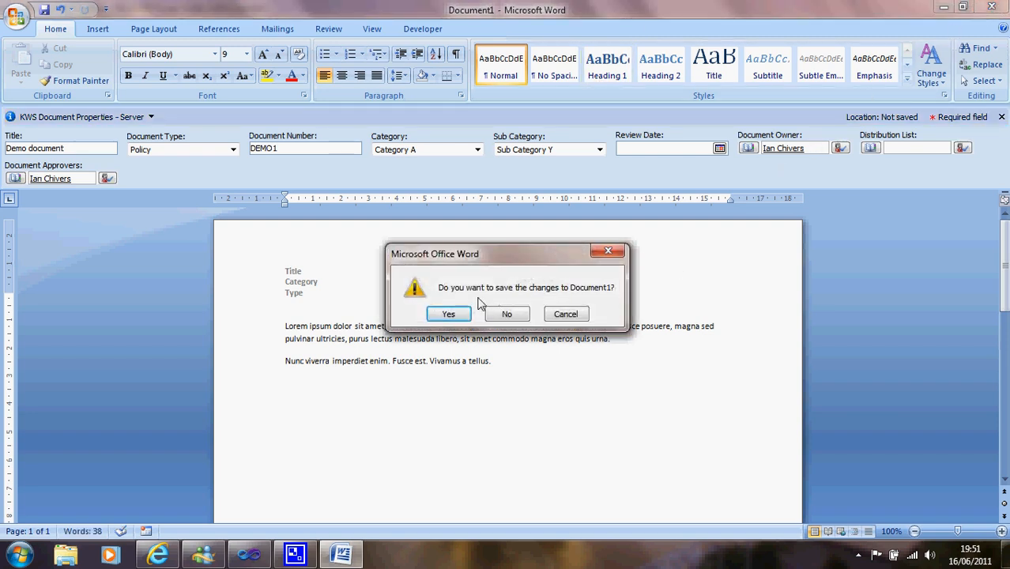
{"action": "left_click", "coordinate": [456, 314]}
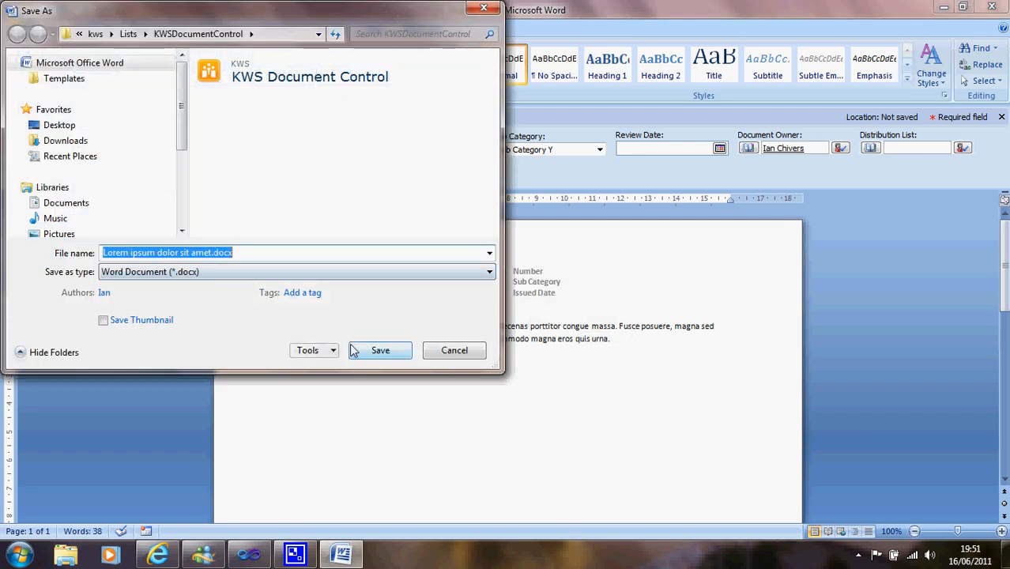
{"action": "left_click", "coordinate": [366, 355]}
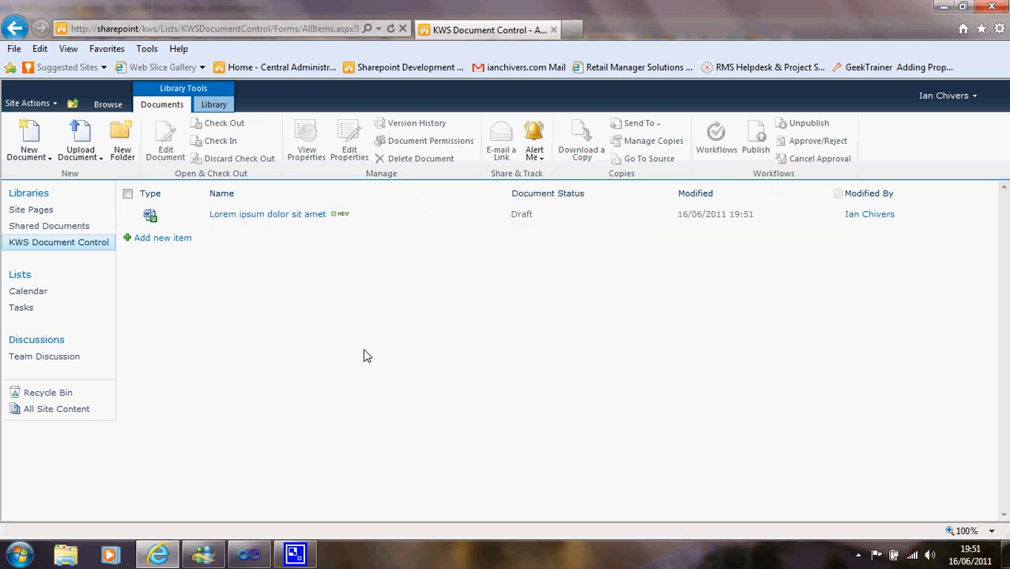
Check in 'Lorem ipsum dolor sit amet' as minor draft version 0.1.
{"action": "left_click", "coordinate": [455, 223]}
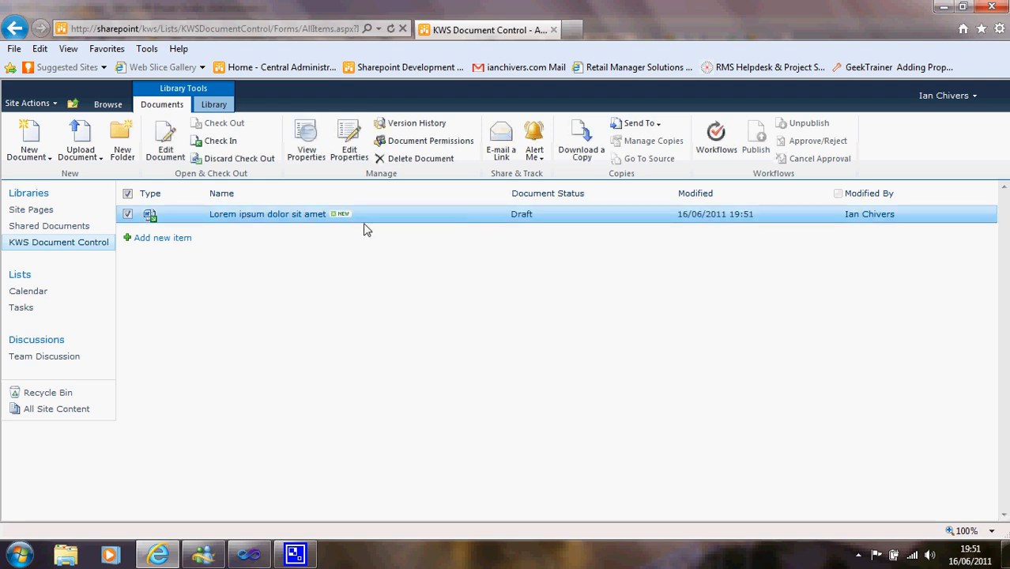
{"action": "left_click", "coordinate": [224, 142]}
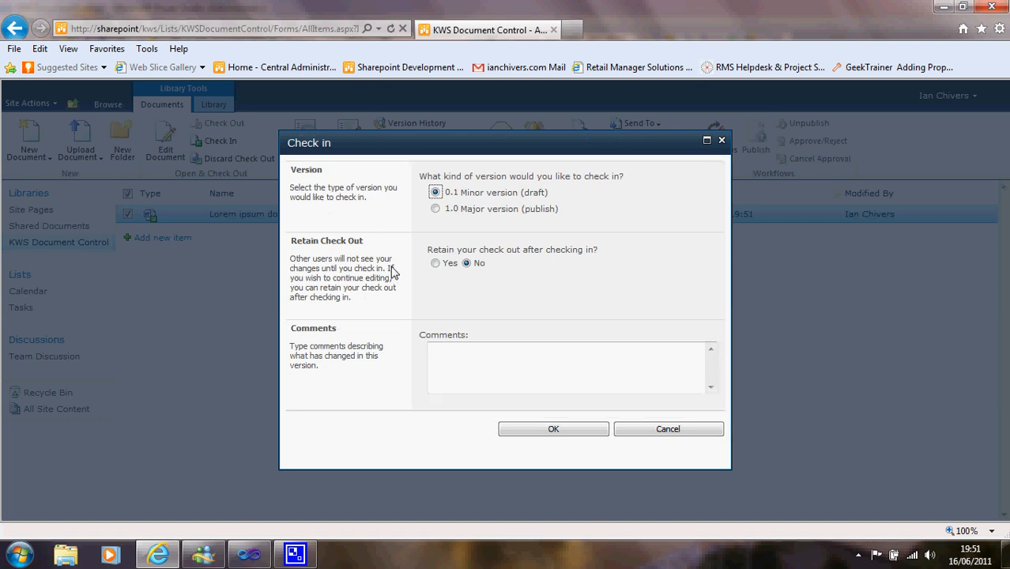
{"action": "left_click", "coordinate": [533, 433]}
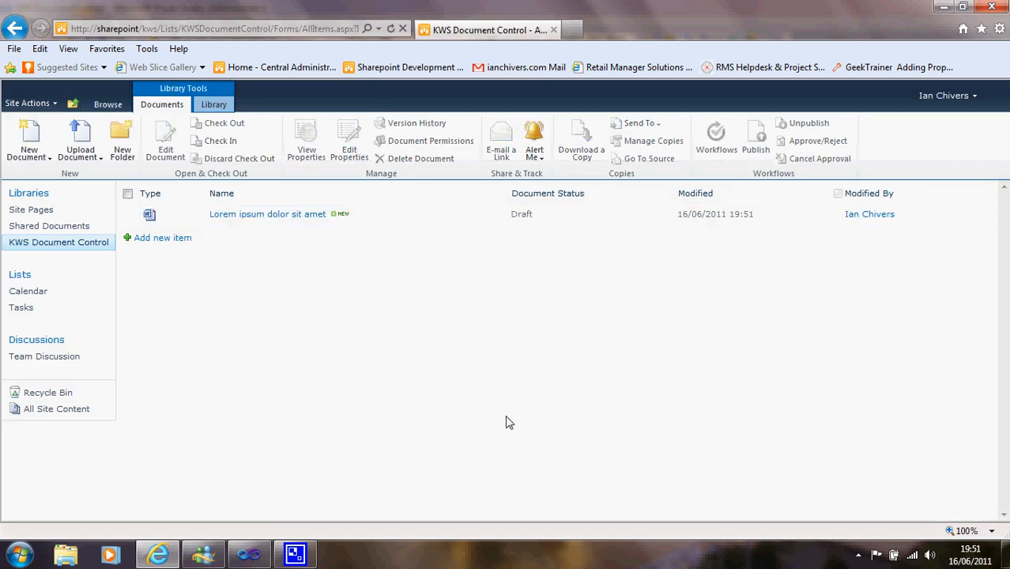
{"action": "left_click", "coordinate": [390, 222]}
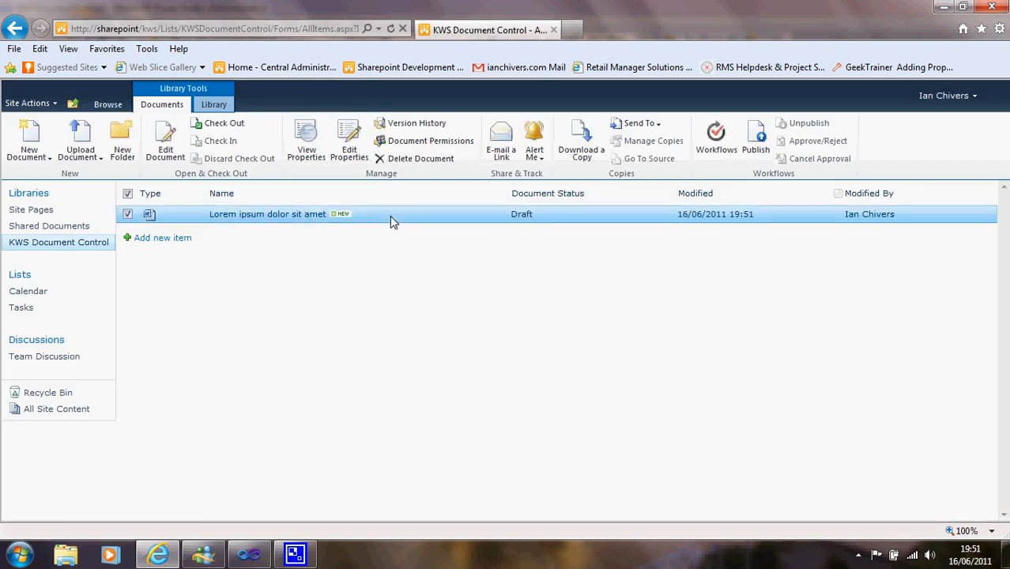
From the document's properties dialog, submit 'Lorem ipsum dolor sit amet' for approval.
{"action": "left_click", "coordinate": [303, 157]}
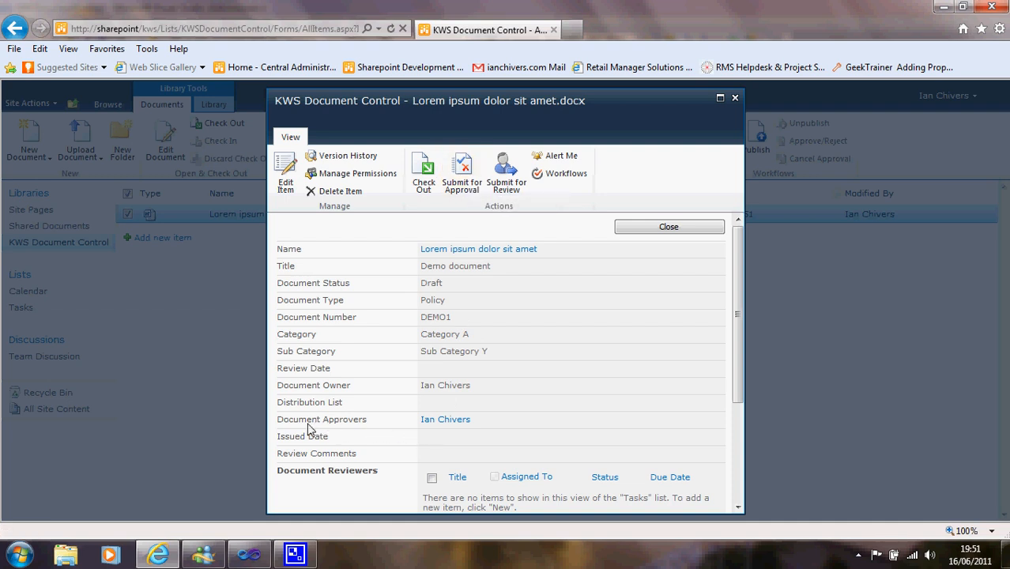
{"action": "left_click_drag", "start_coordinate": [304, 428], "coordinate": [360, 430]}
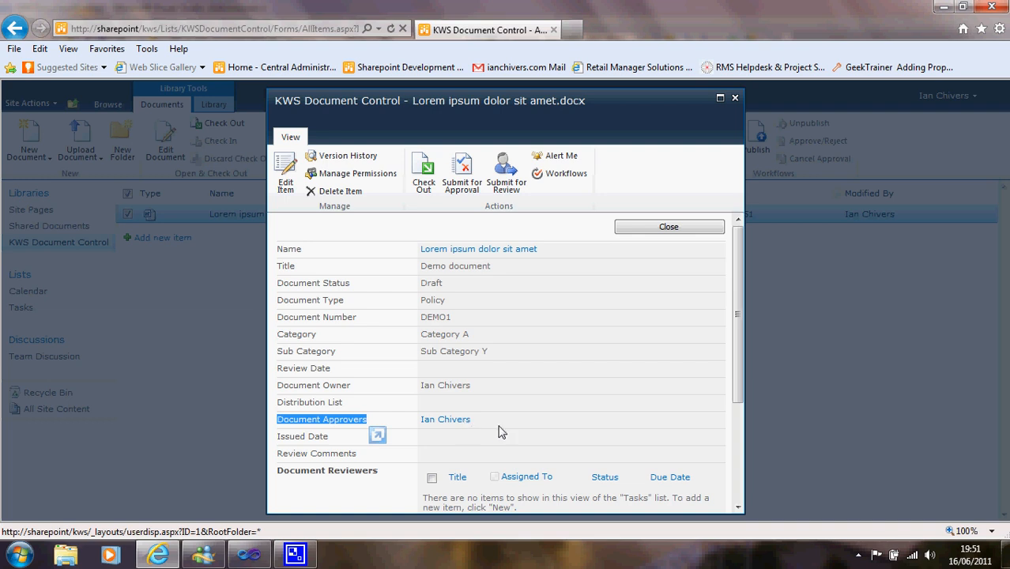
{"action": "left_click_drag", "start_coordinate": [738, 379], "coordinate": [729, 466]}
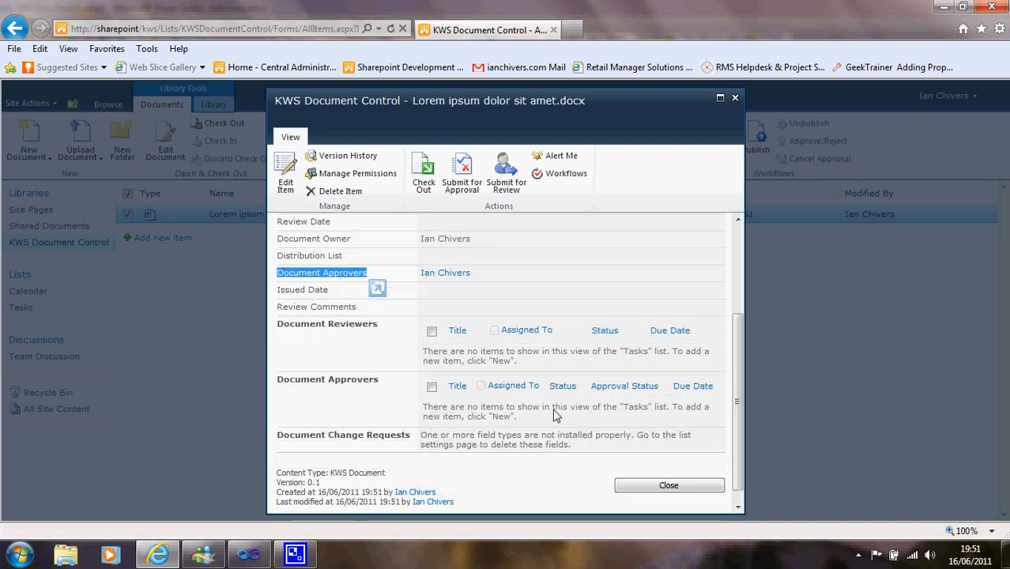
{"action": "left_click_drag", "start_coordinate": [732, 419], "coordinate": [734, 331]}
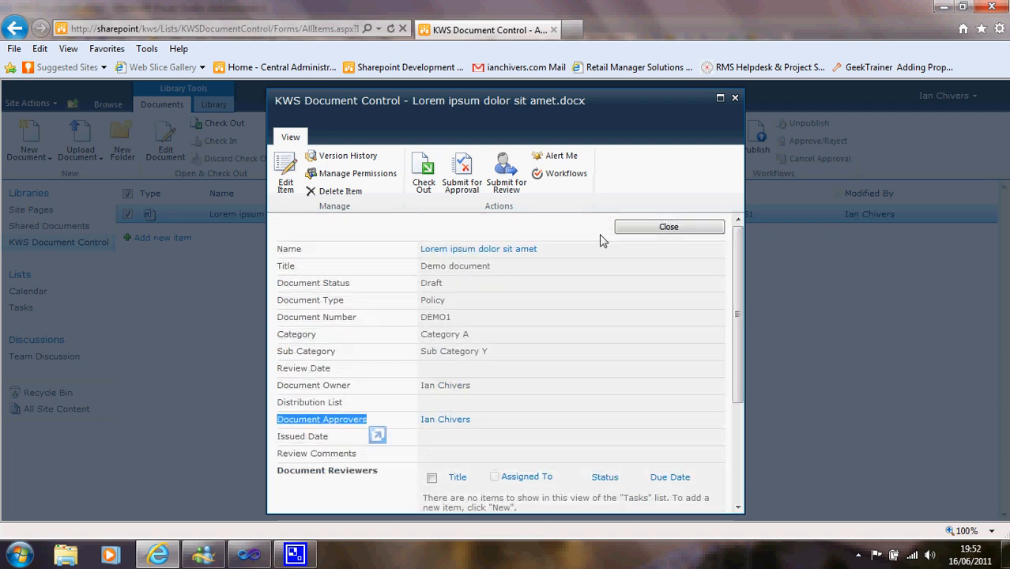
{"action": "left_click", "coordinate": [463, 183]}
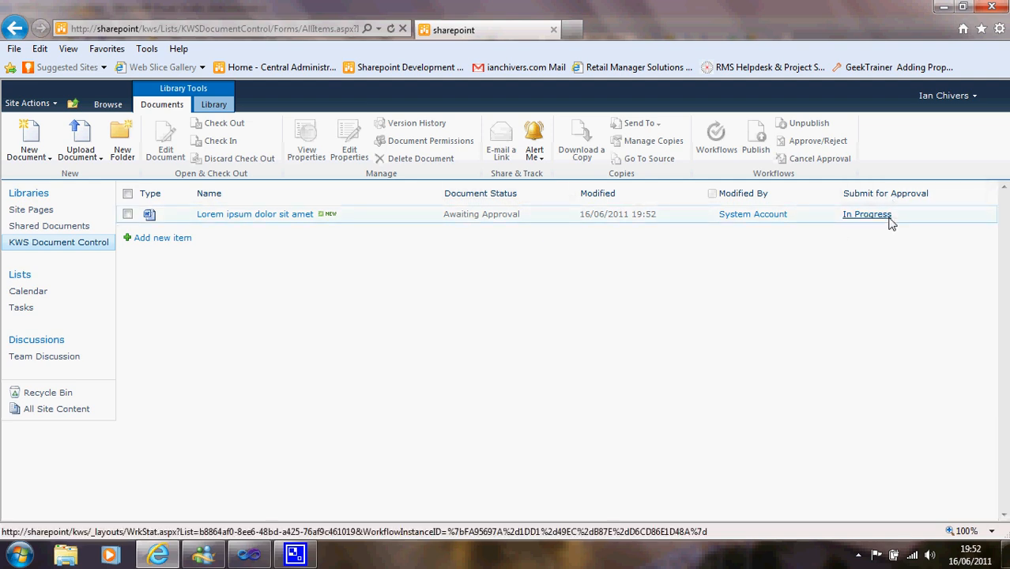
Open the document's properties and scroll to its 'Approval needed: Demo document' task.
{"action": "left_click", "coordinate": [376, 223]}
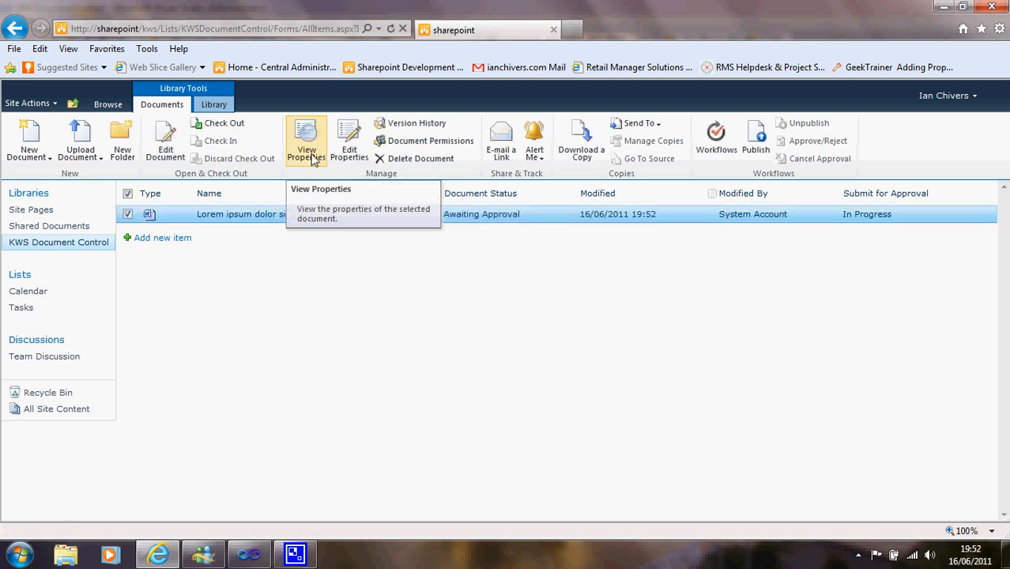
{"action": "left_click", "coordinate": [311, 155]}
{"action": "left_click_drag", "start_coordinate": [729, 335], "coordinate": [729, 435]}
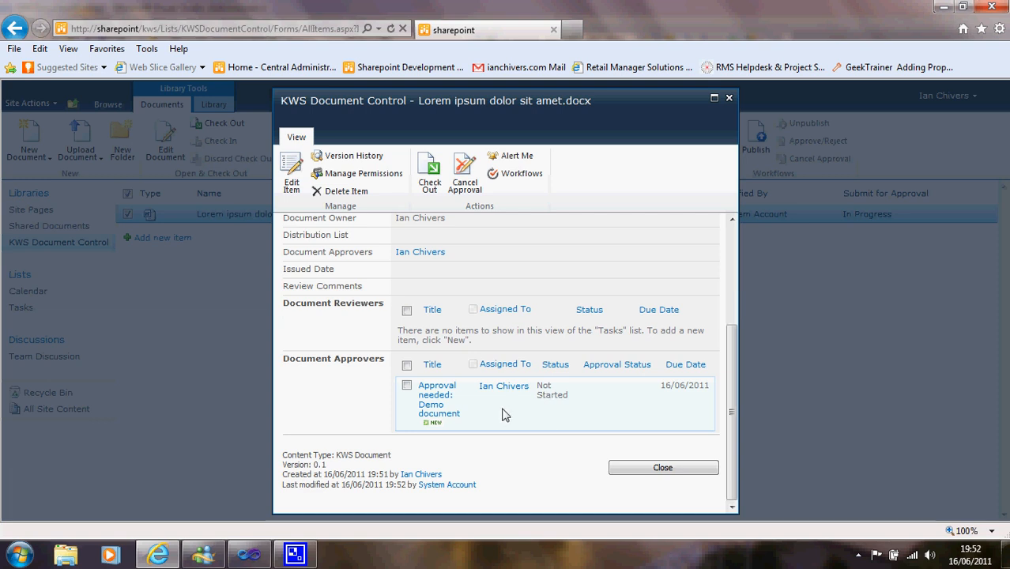
Edit the 'Approval needed: Demo document' task to status Completed with Approve, and save.
{"action": "left_click", "coordinate": [432, 409]}
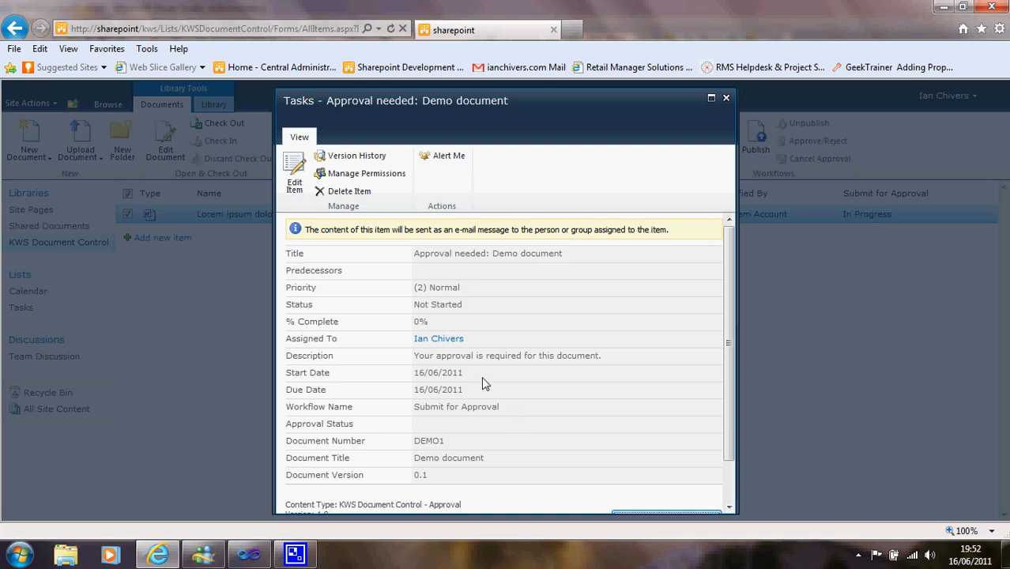
{"action": "left_click", "coordinate": [304, 183]}
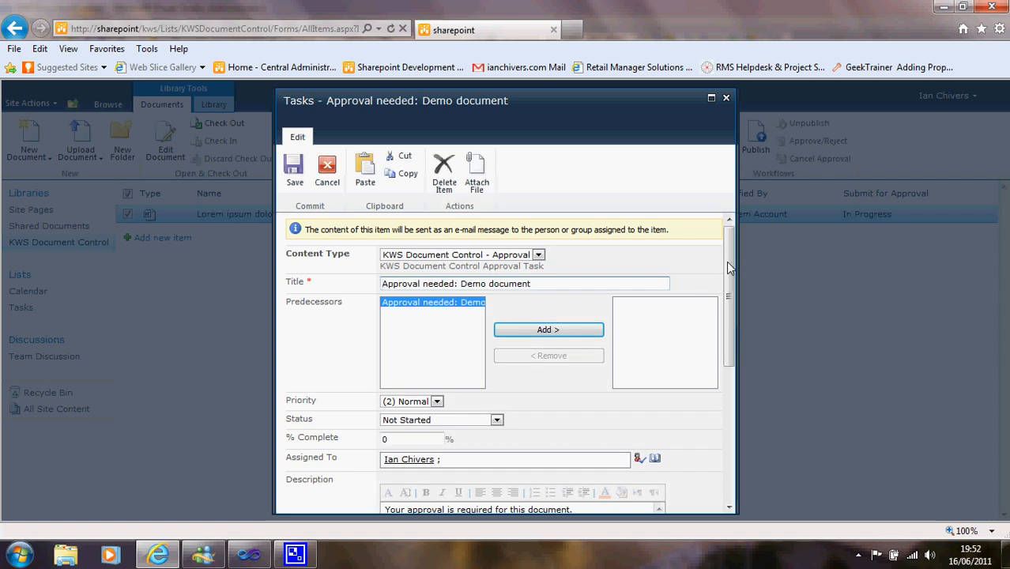
{"action": "left_click_drag", "start_coordinate": [730, 271], "coordinate": [729, 325]}
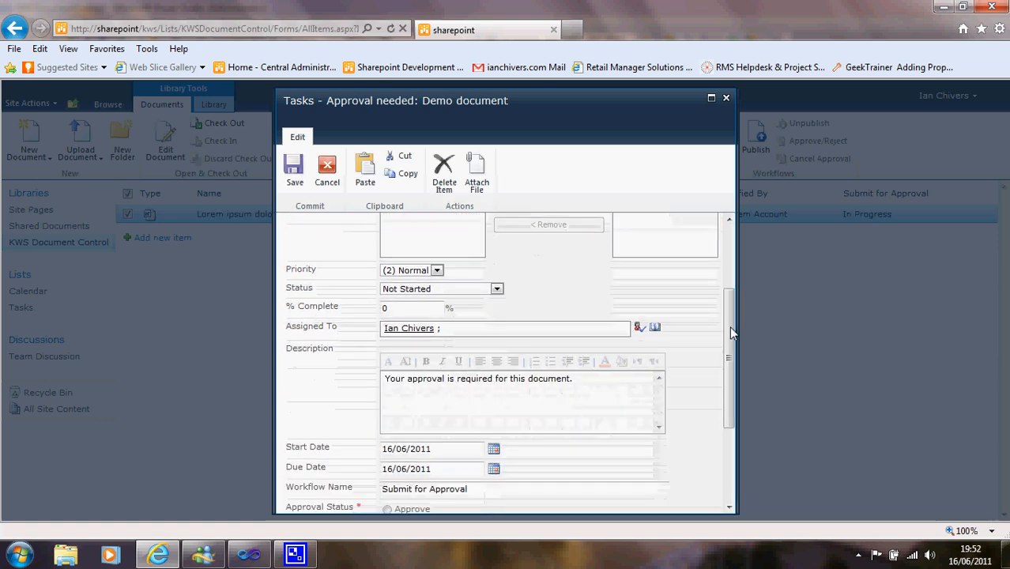
{"action": "left_click", "coordinate": [459, 289]}
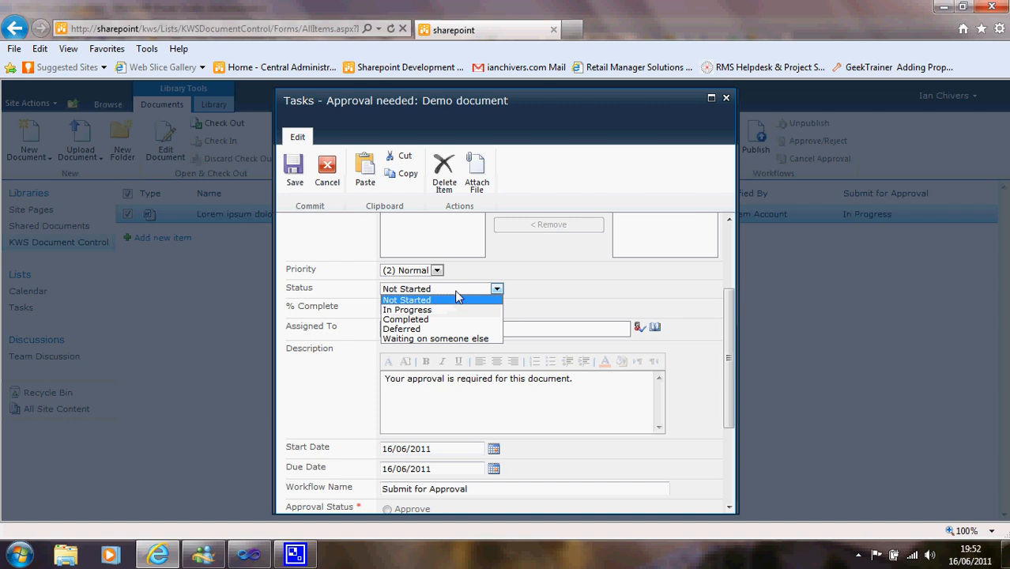
{"action": "left_click", "coordinate": [461, 325]}
{"action": "left_click_drag", "start_coordinate": [728, 378], "coordinate": [730, 458]}
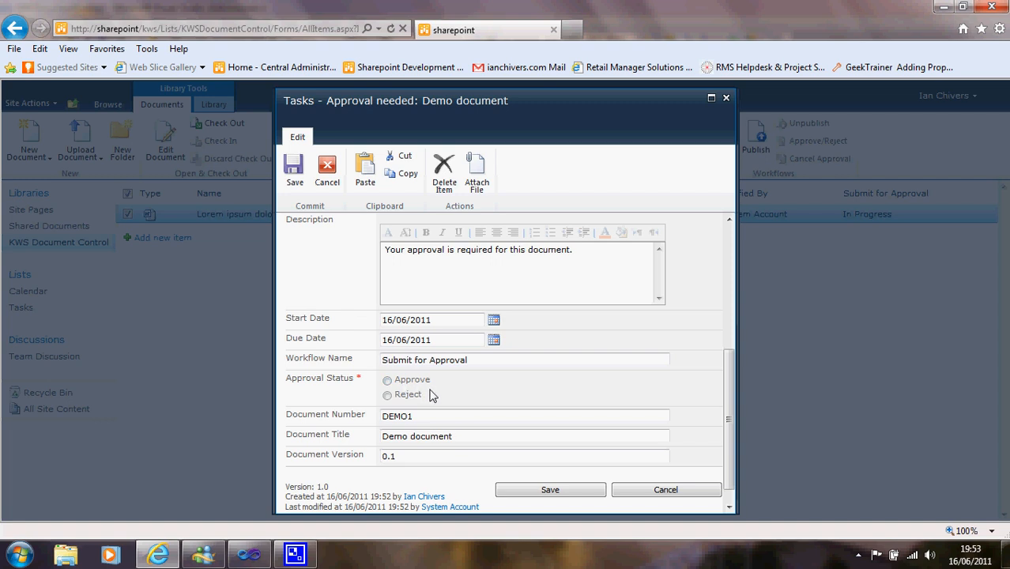
{"action": "left_click", "coordinate": [390, 381]}
{"action": "left_click", "coordinate": [525, 489]}
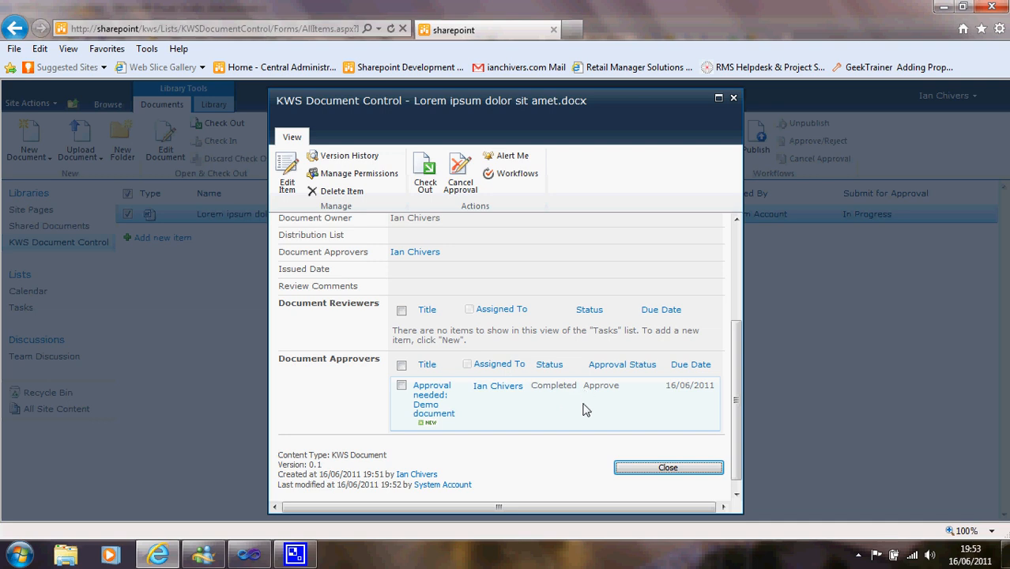
Close the properties and reload KWS Document Control, where the document shows Approved.
{"action": "left_click", "coordinate": [630, 469]}
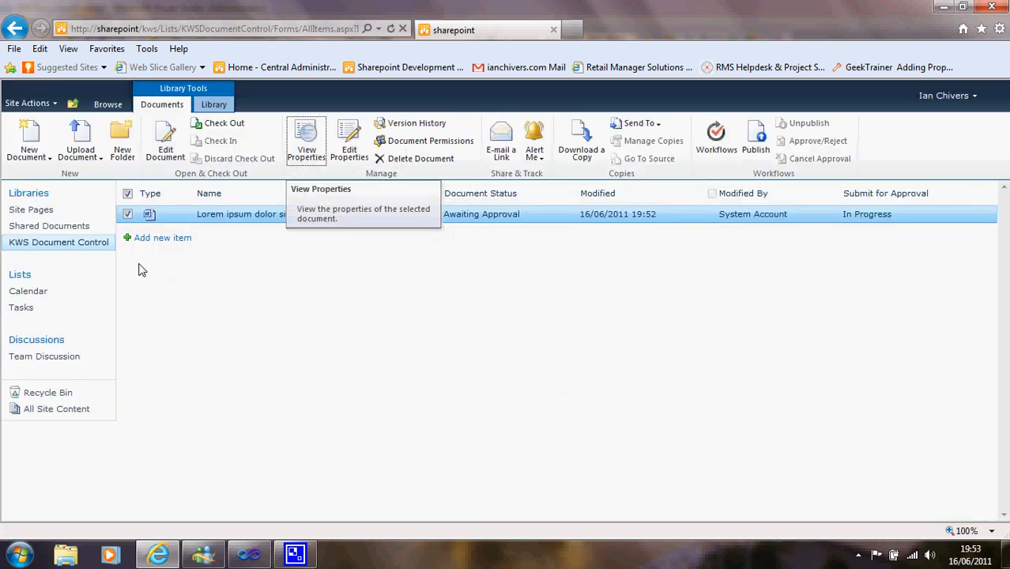
{"action": "left_click", "coordinate": [92, 245]}
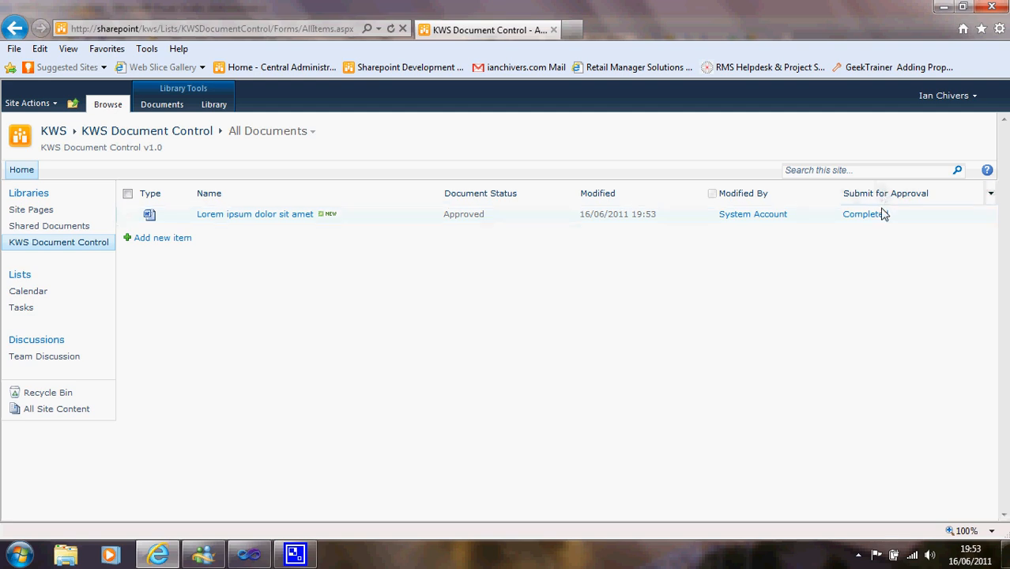
{"action": "left_click", "coordinate": [396, 221]}
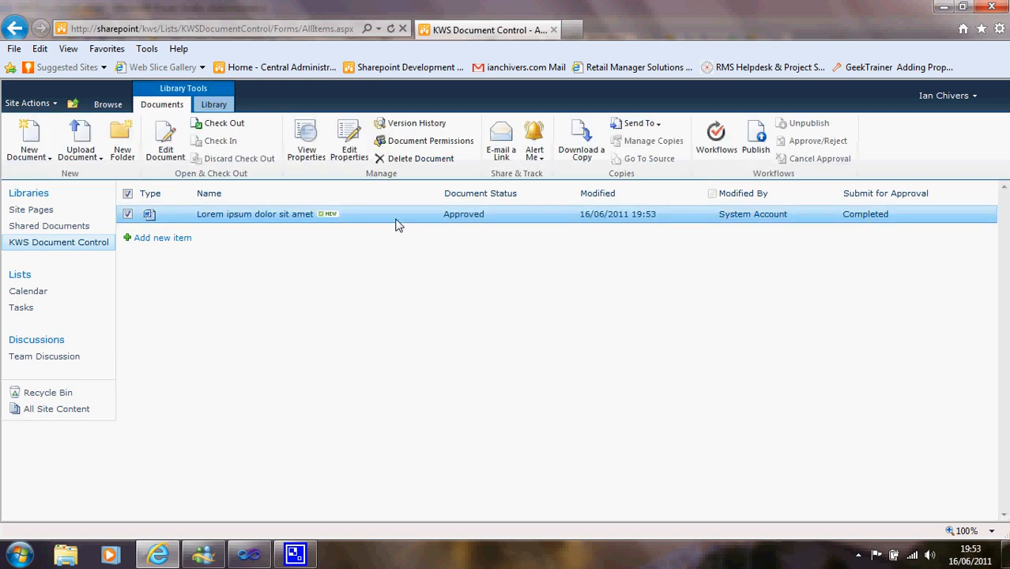
Publish 'Lorem ipsum dolor sit amet' as a major version and reload the library.
{"action": "left_click", "coordinate": [757, 144]}
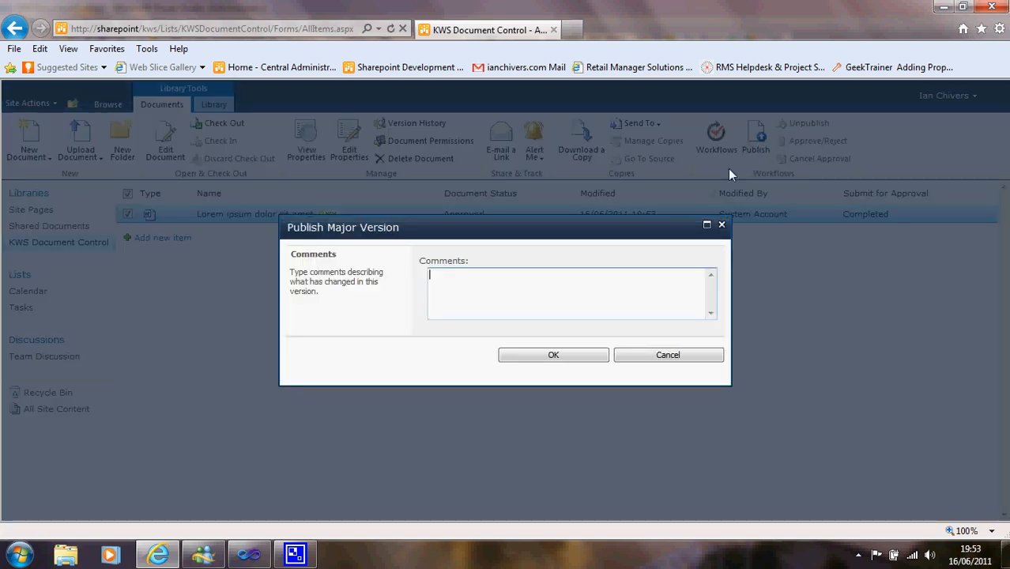
{"action": "left_click", "coordinate": [575, 358]}
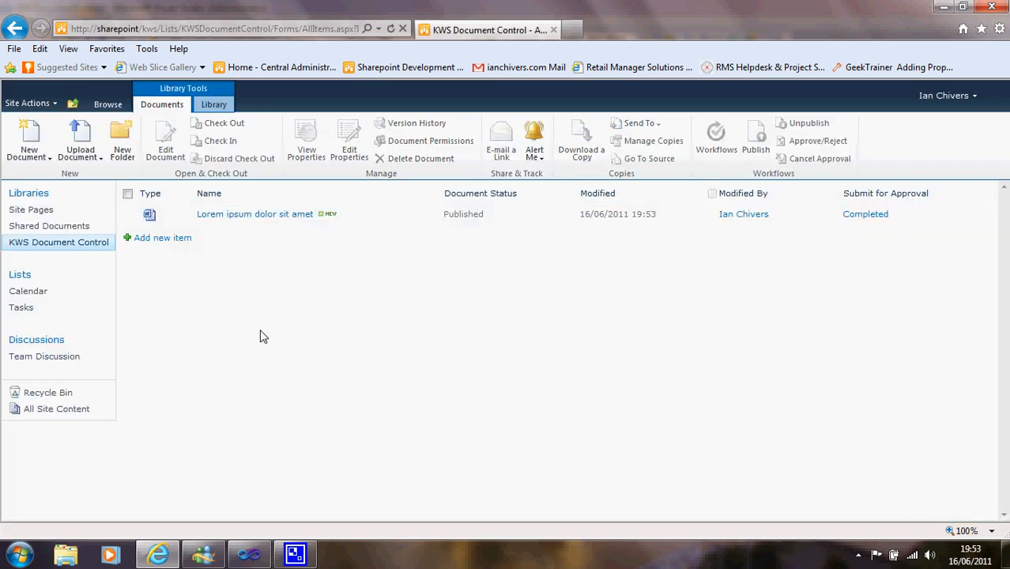
{"action": "left_click", "coordinate": [91, 248]}
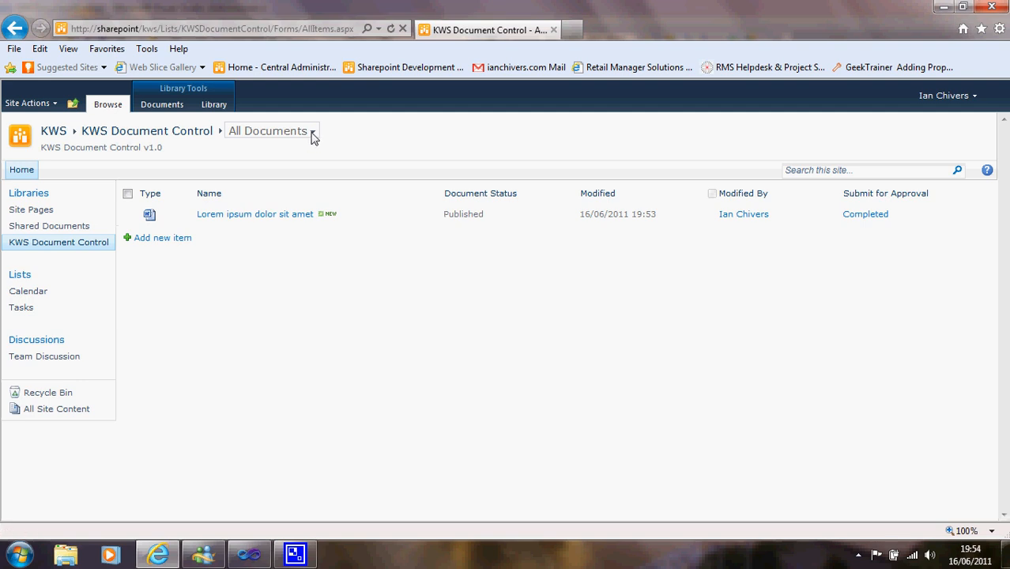
Switch to Published Documents, expand Category A and Sub Category, and open Demo document in Word.
{"action": "left_click", "coordinate": [312, 133]}
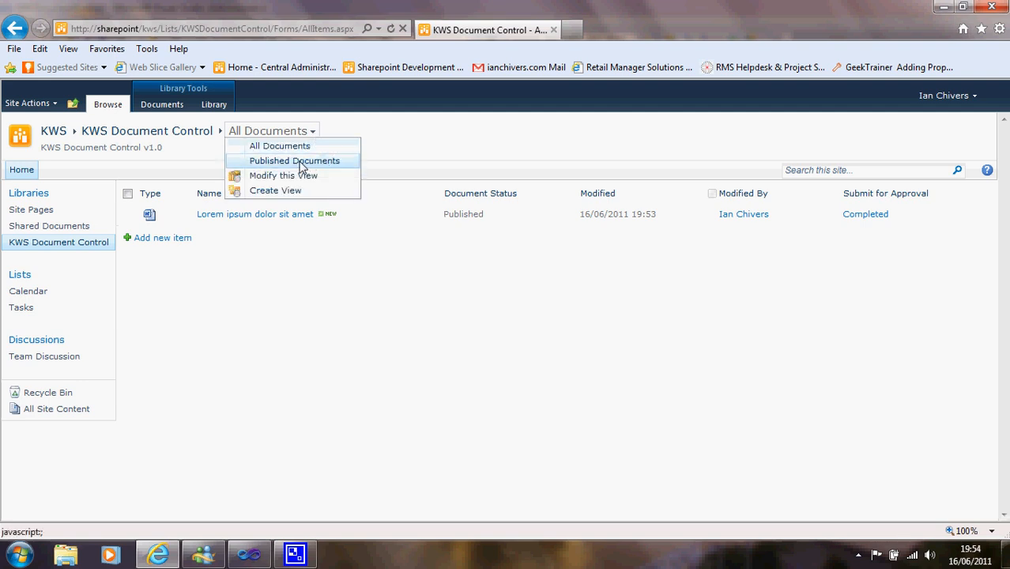
{"action": "left_click", "coordinate": [305, 163]}
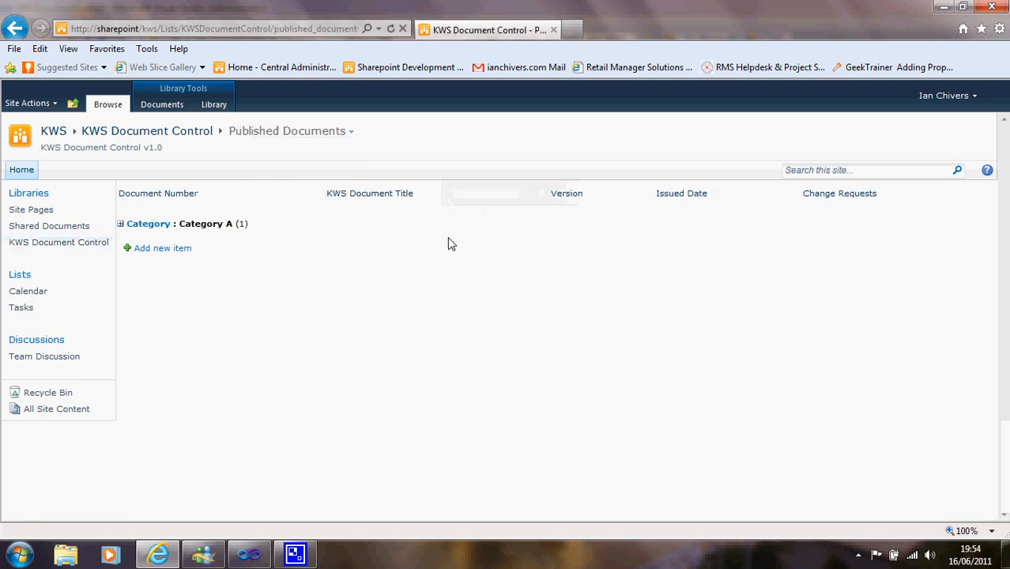
{"action": "left_click", "coordinate": [120, 224]}
{"action": "left_click", "coordinate": [128, 253]}
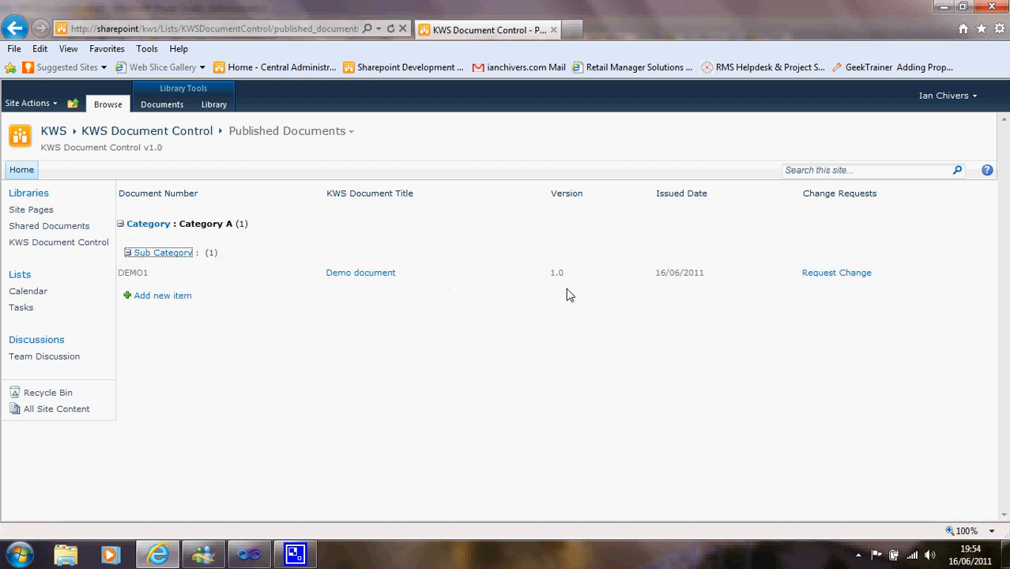
{"action": "left_click", "coordinate": [379, 273]}
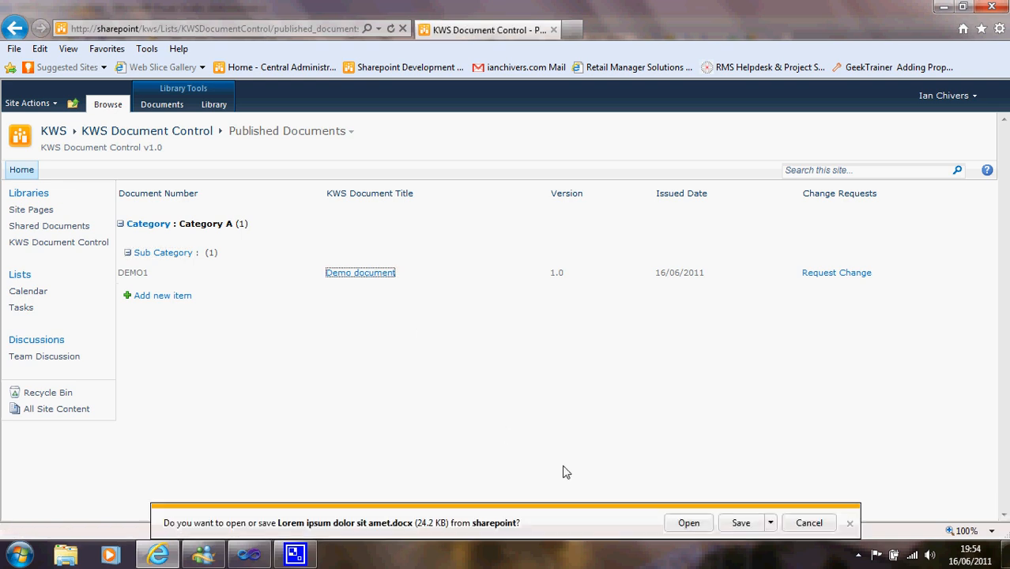
{"action": "left_click", "coordinate": [705, 525]}
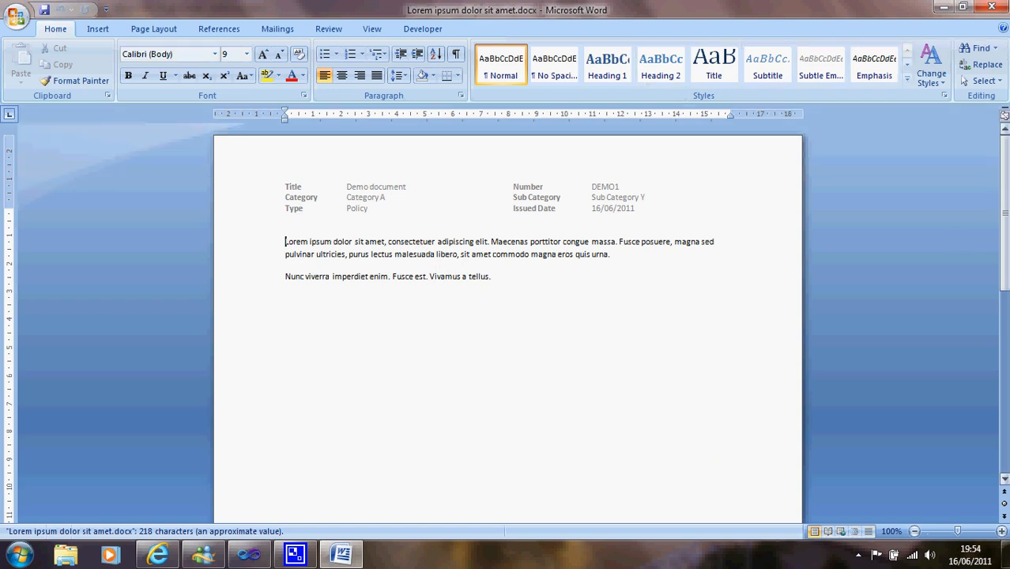
Scroll through the published DEMO1 version 1.0 document in Word, then close it.
{"action": "left_click_drag", "start_coordinate": [1005, 226], "coordinate": [1008, 403]}
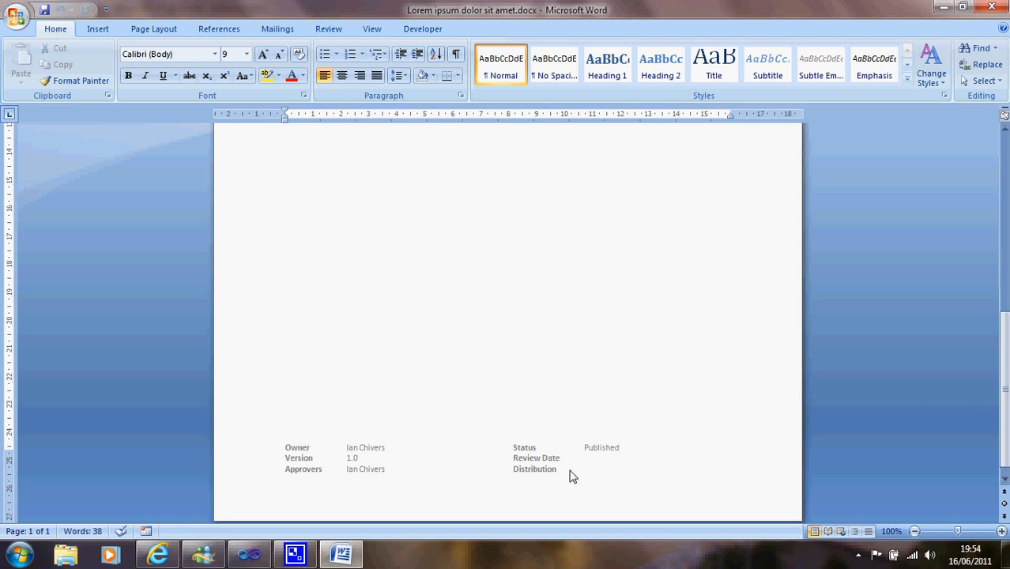
{"action": "scroll", "coordinate": [994, 415], "scroll_direction": "up", "scroll_amount": 10}
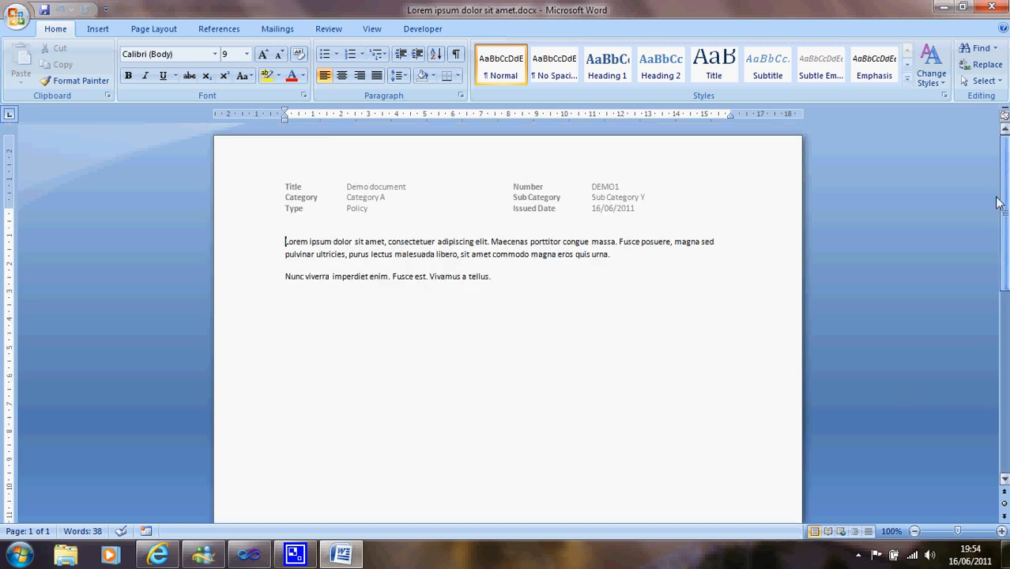
{"action": "left_click", "coordinate": [991, 6]}
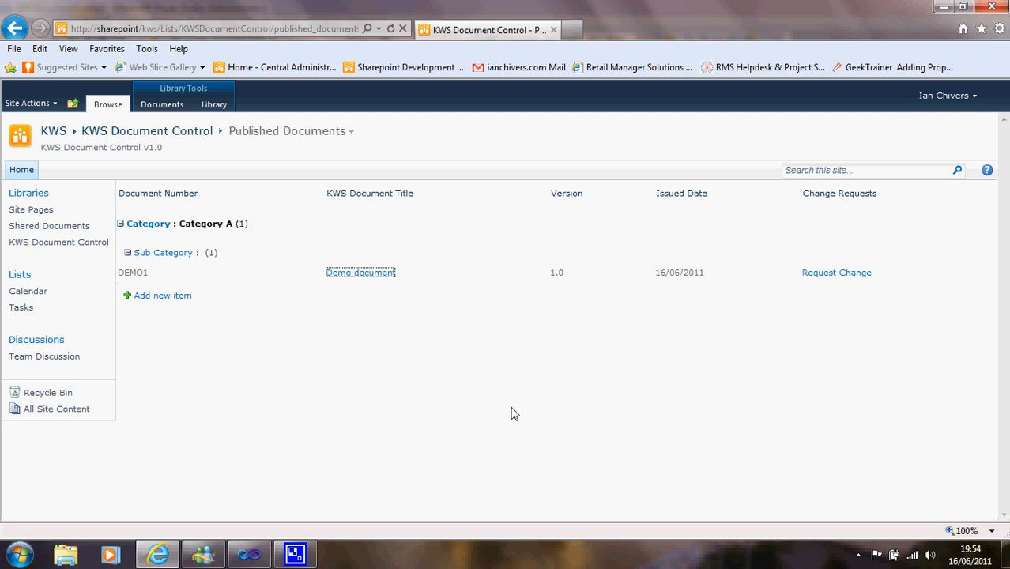
From All Documents, check out 'Lorem ipsum dolor sit amet' and edit it in Word.
{"action": "left_click", "coordinate": [349, 132]}
{"action": "left_click", "coordinate": [316, 147]}
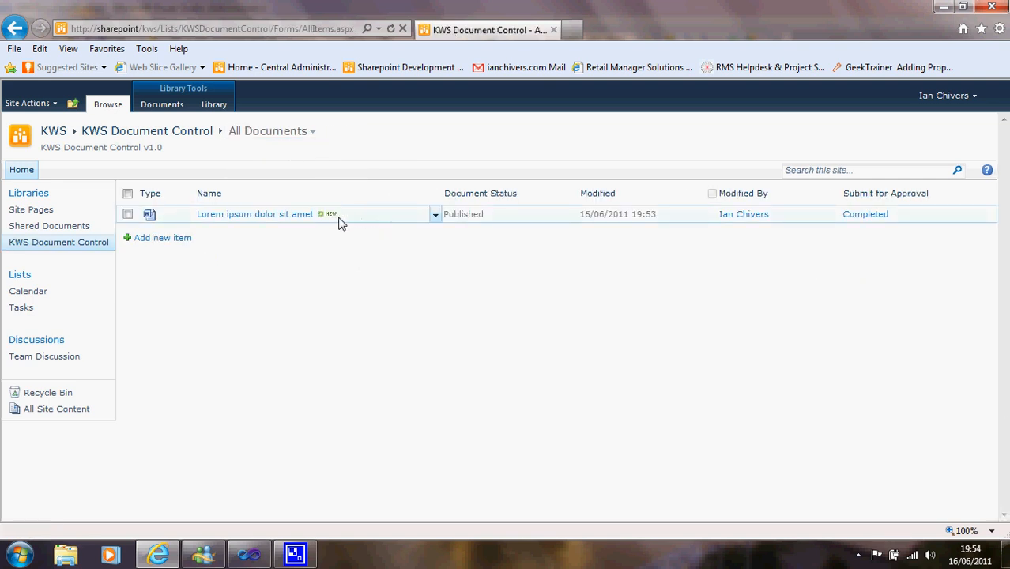
{"action": "left_click", "coordinate": [435, 215]}
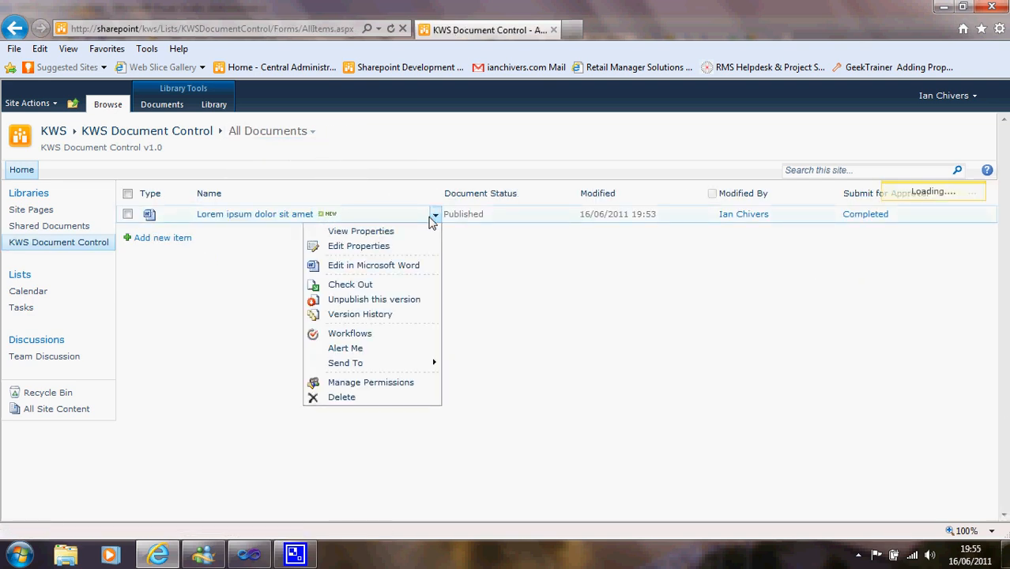
{"action": "left_click", "coordinate": [403, 267]}
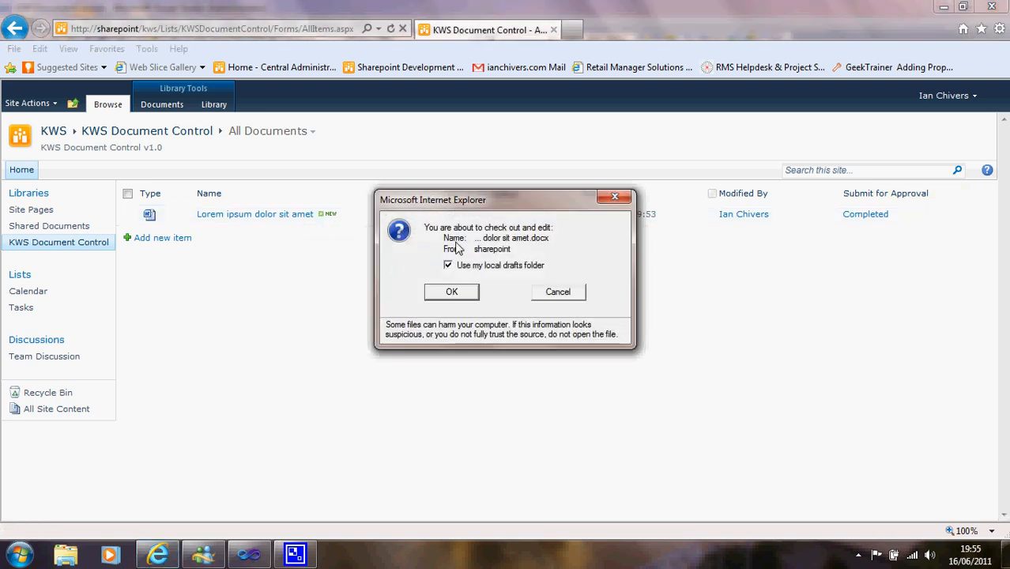
{"action": "left_click", "coordinate": [452, 292]}
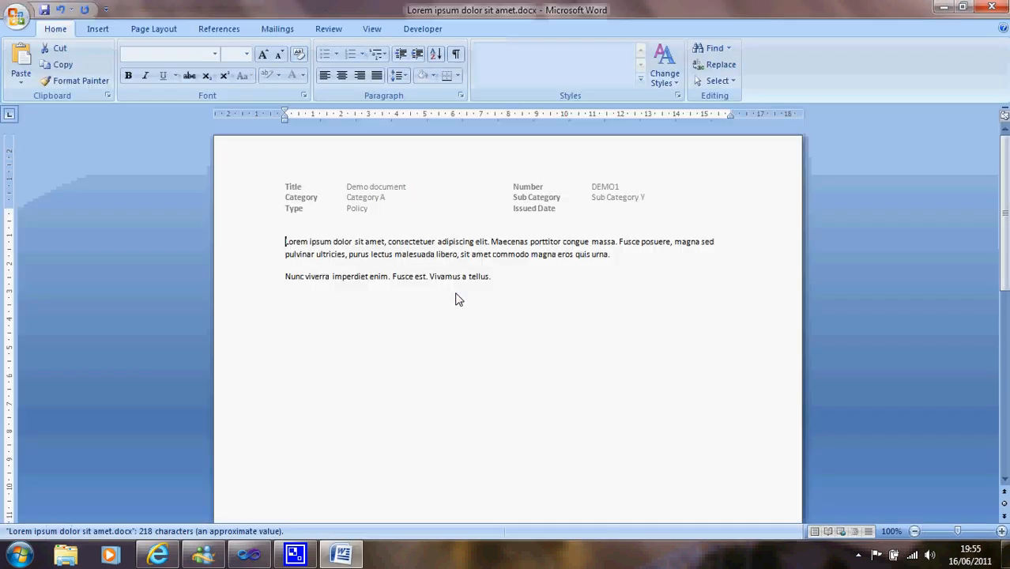
Add the line 'MADE SOME CHANGES !' below the last paragraph.
{"action": "left_click", "coordinate": [507, 278]}
{"action": "key", "text": "Return"}
{"action": "key", "text": "Return"}
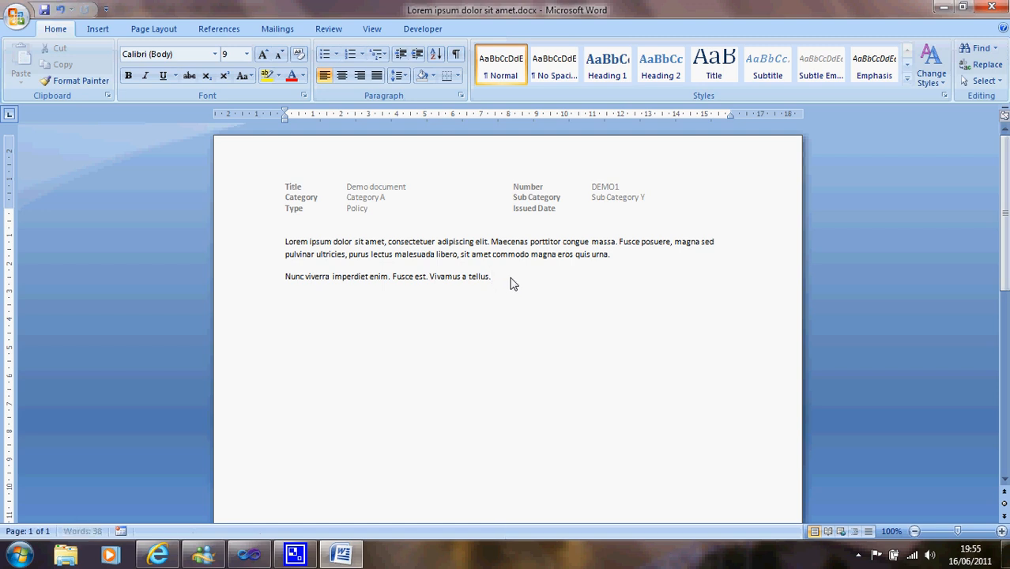
{"action": "type", "text": "MADE SOME CHANGES I"}
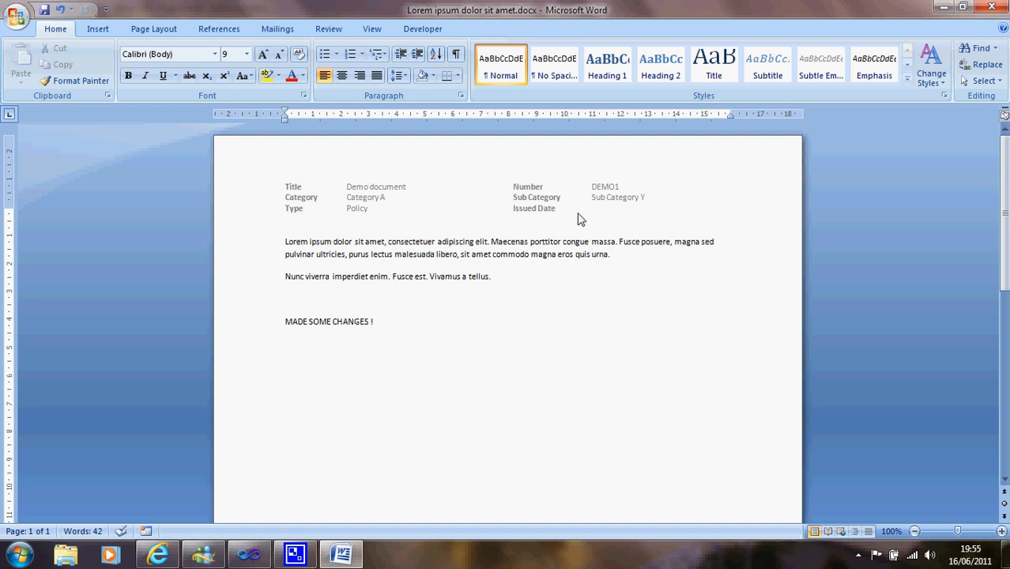
{"action": "left_click_drag", "start_coordinate": [1000, 204], "coordinate": [997, 388]}
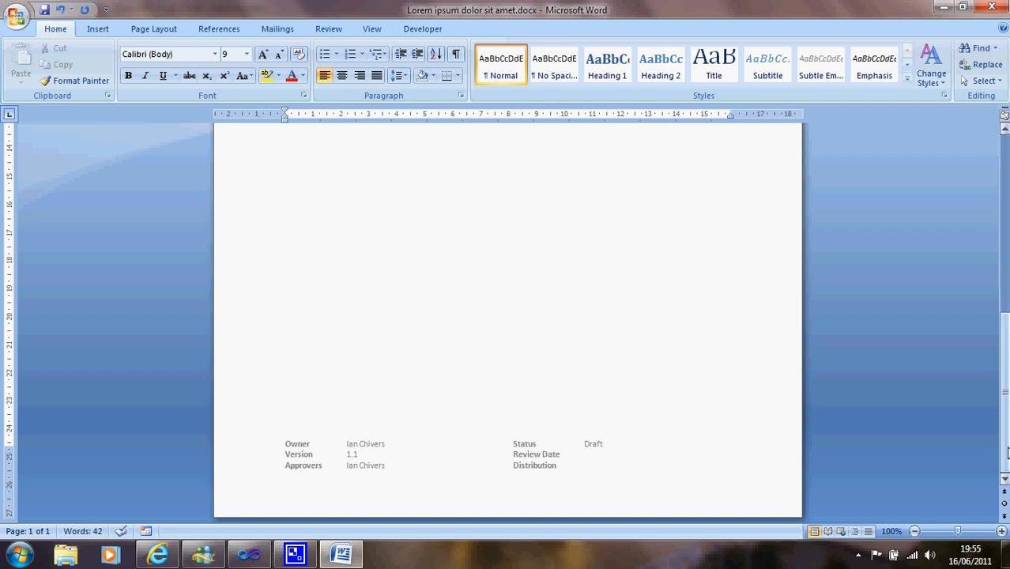
{"action": "left_click_drag", "start_coordinate": [1006, 448], "coordinate": [1004, 263]}
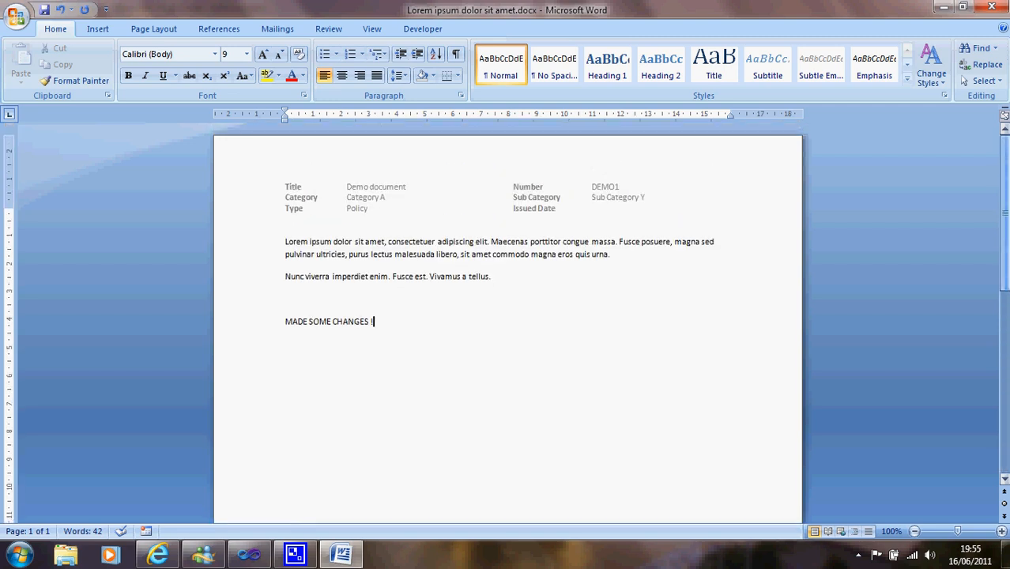
Close Word, saving the changes and checking the document back into the library.
{"action": "left_click", "coordinate": [992, 8]}
{"action": "left_click", "coordinate": [459, 316]}
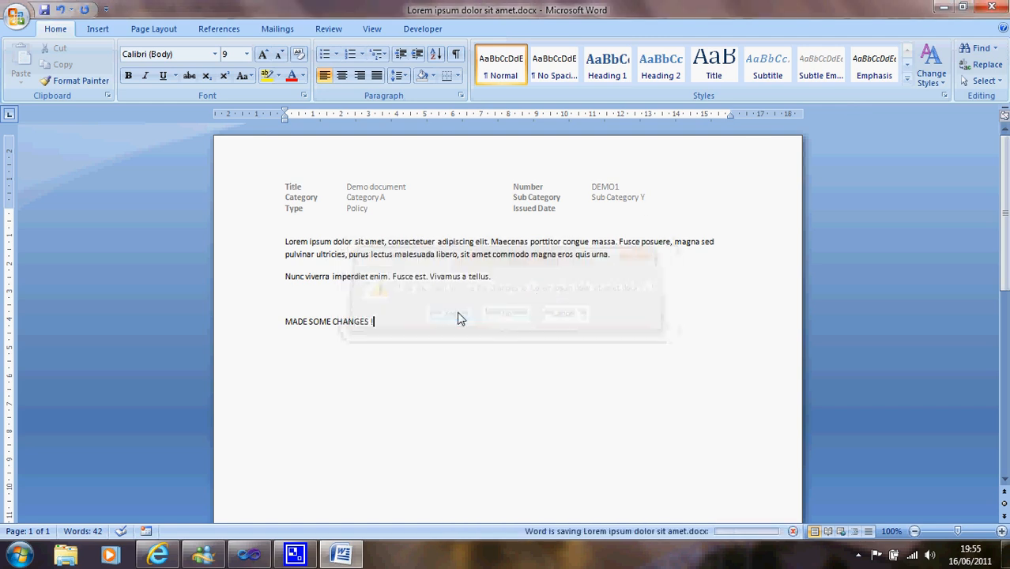
{"action": "left_click", "coordinate": [454, 314]}
{"action": "left_click", "coordinate": [556, 332]}
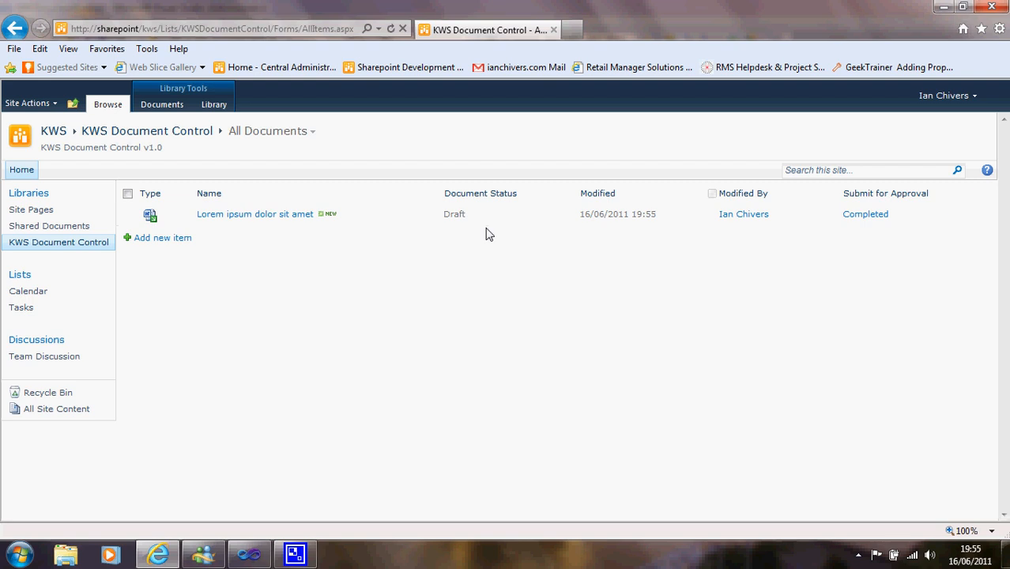
Switch to Published Documents and open the version 1.0 Demo document in Word.
{"action": "left_click", "coordinate": [313, 131]}
{"action": "left_click", "coordinate": [322, 163]}
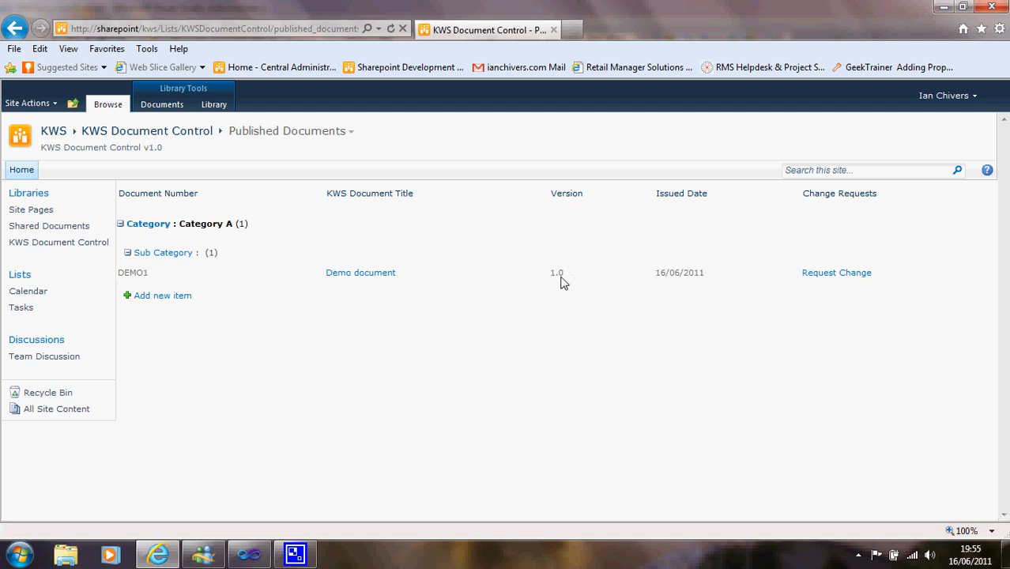
{"action": "left_click", "coordinate": [376, 276]}
{"action": "left_click", "coordinate": [683, 534]}
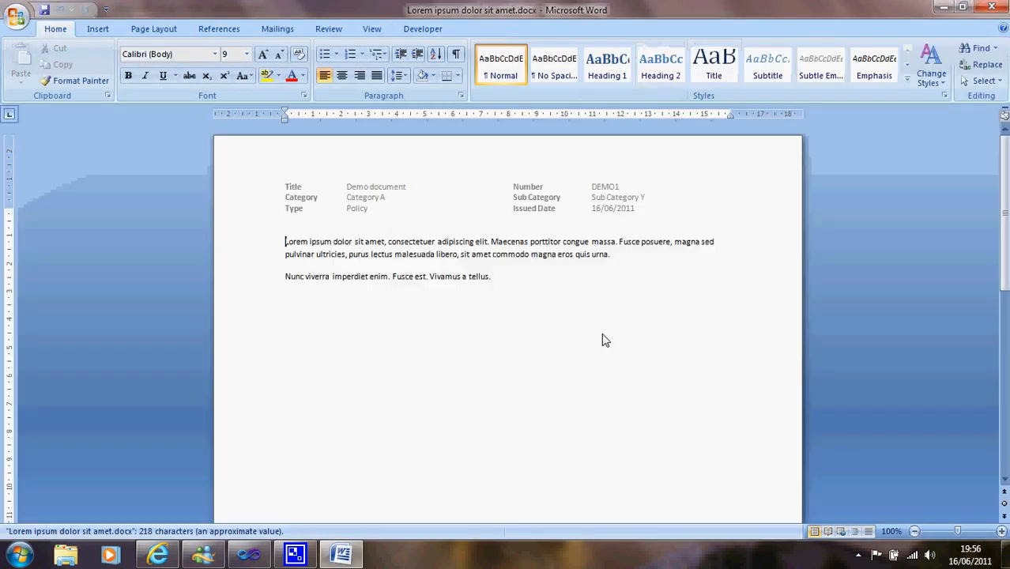
Close Word, return to All Documents, and view properties of 'Lorem ipsum dolor sit amet.docx'.
{"action": "mouse_move", "coordinate": [1006, 192]}
{"action": "left_mouse_down"}
{"action": "mouse_move", "coordinate": [1007, 371]}
{"action": "mouse_move", "coordinate": [1005, 186]}
{"action": "left_mouse_up"}
{"action": "left_click", "coordinate": [992, 7]}
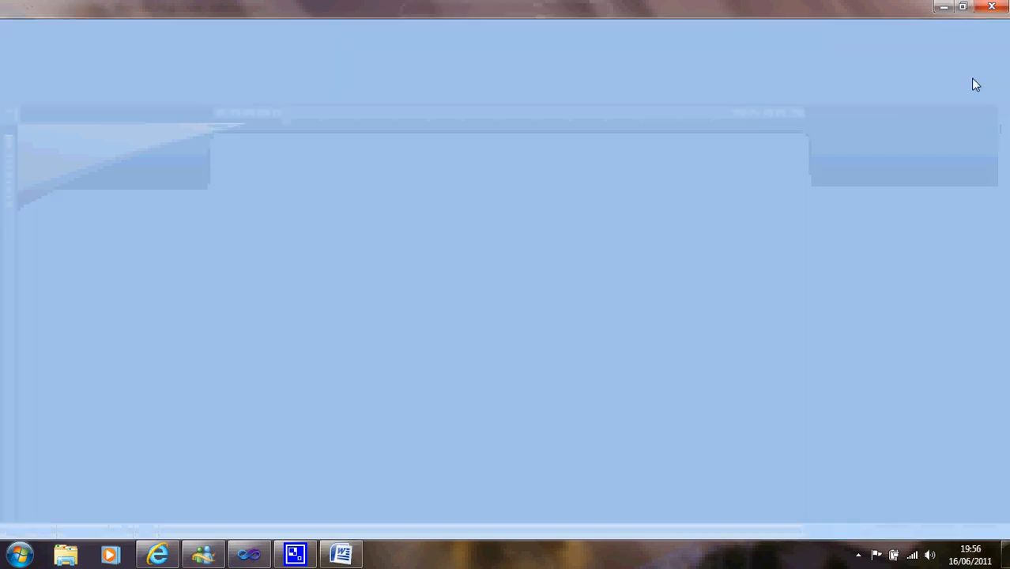
{"action": "left_click", "coordinate": [351, 133]}
{"action": "left_click", "coordinate": [353, 147]}
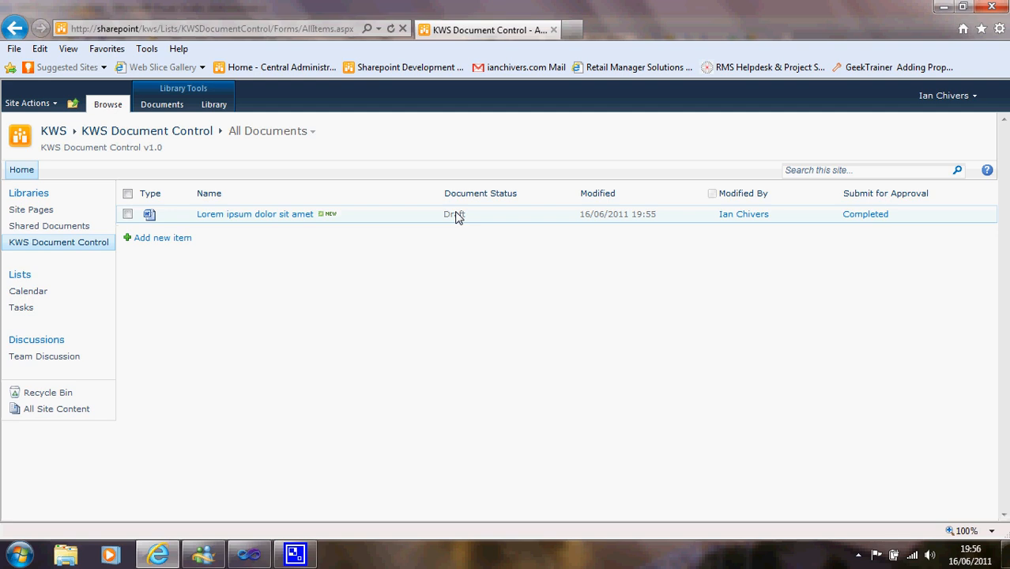
{"action": "left_click", "coordinate": [388, 222]}
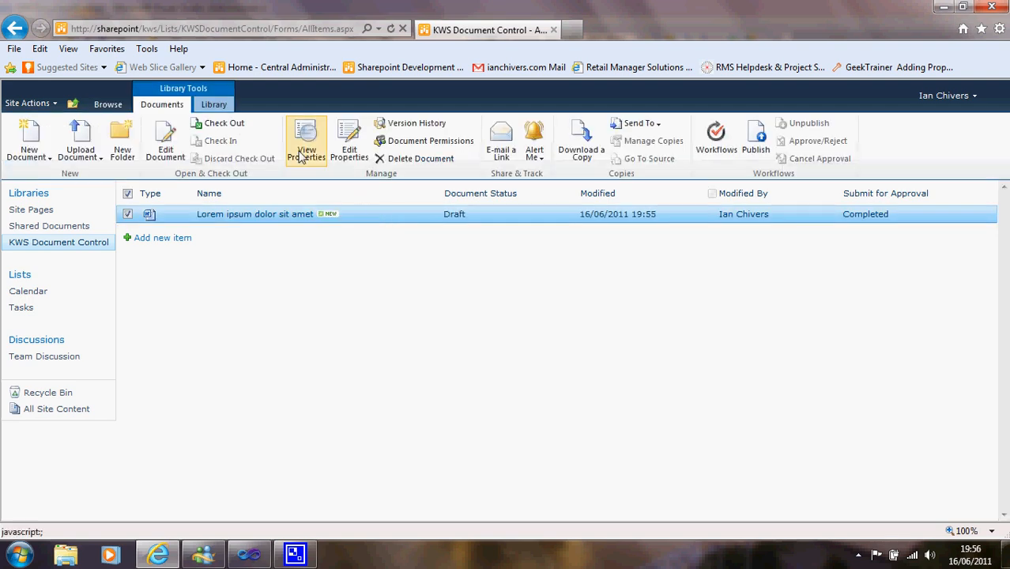
{"action": "left_click", "coordinate": [304, 153]}
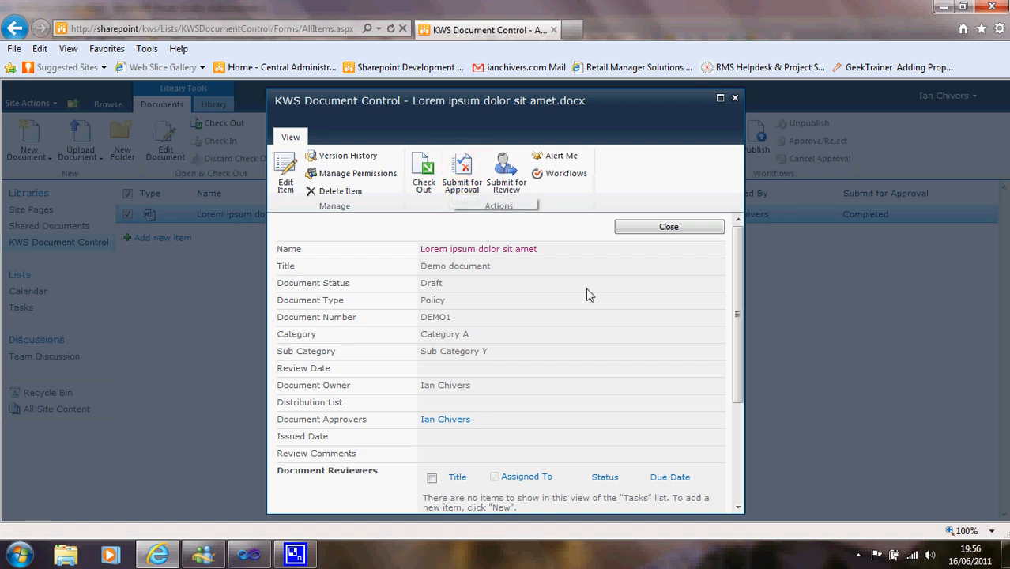
Submit the draft 'Lorem ipsum dolor sit amet' for approval.
{"action": "scroll", "coordinate": [733, 361], "scroll_direction": "down", "scroll_amount": 2}
{"action": "left_click_drag", "start_coordinate": [733, 362], "coordinate": [742, 272]}
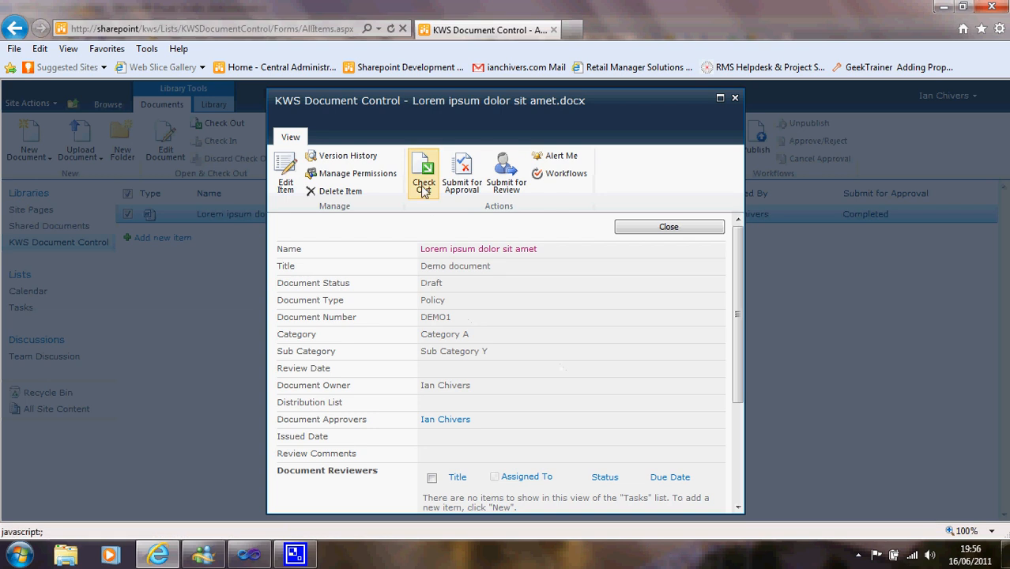
{"action": "left_click", "coordinate": [463, 190]}
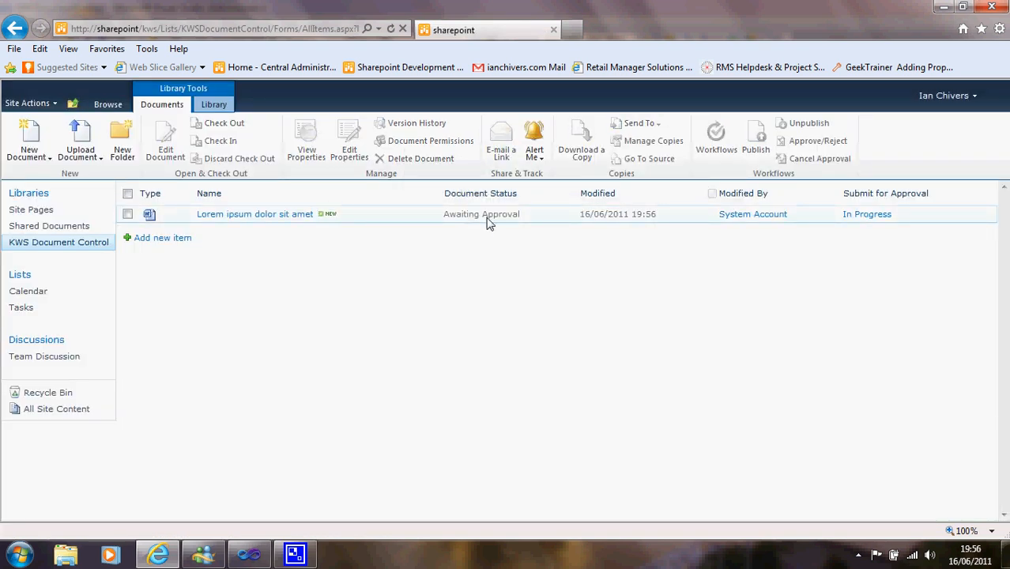
Reopen the document's properties and open its 'Approval needed: Demo document' task.
{"action": "left_click", "coordinate": [395, 219]}
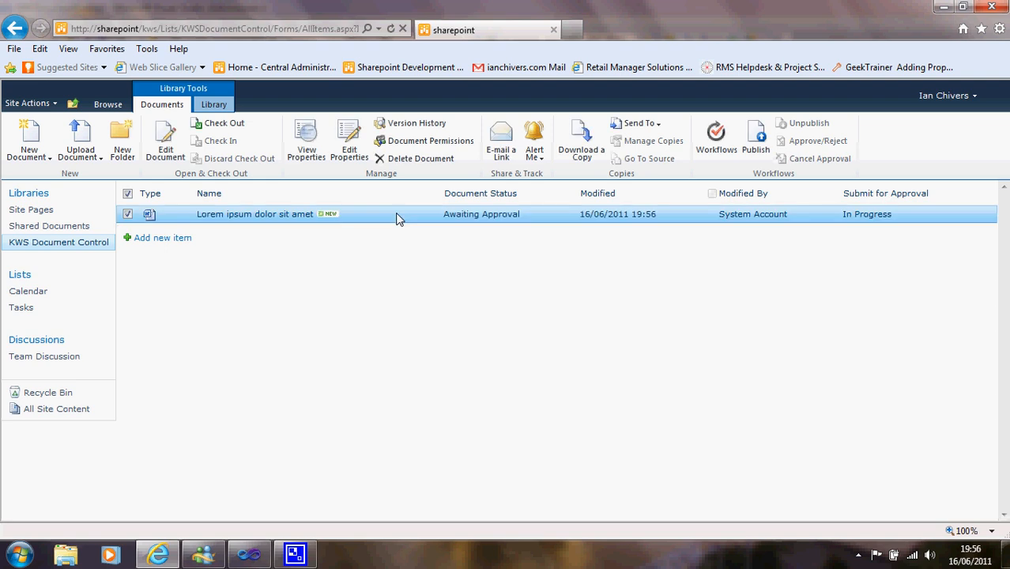
{"action": "left_click", "coordinate": [307, 155]}
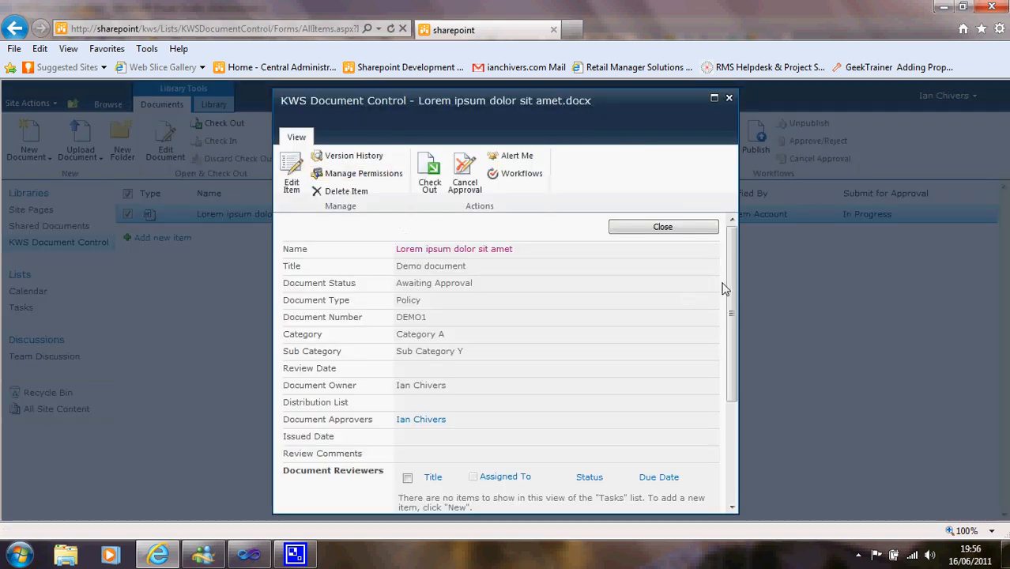
{"action": "scroll", "coordinate": [724, 287], "scroll_direction": "down", "scroll_amount": 5}
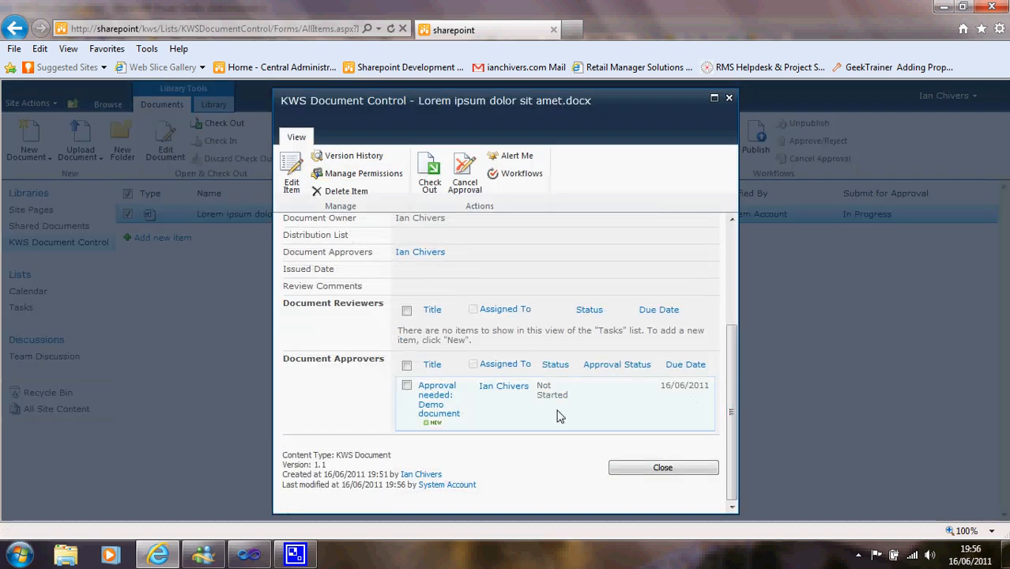
{"action": "left_click", "coordinate": [433, 401]}
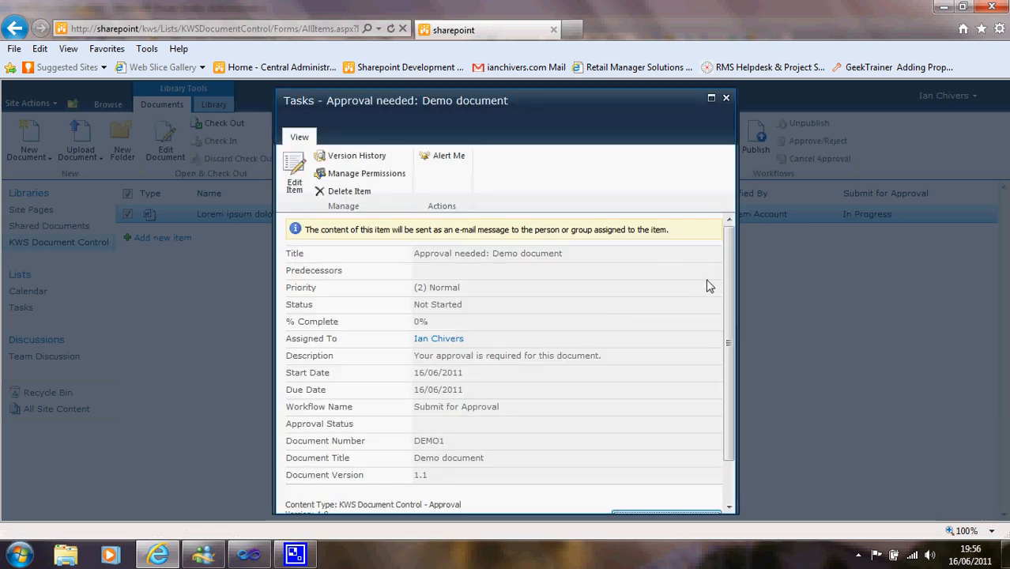
Edit the version 1.1 approval task: Status Completed, decision Approve, and save.
{"action": "left_click", "coordinate": [295, 183]}
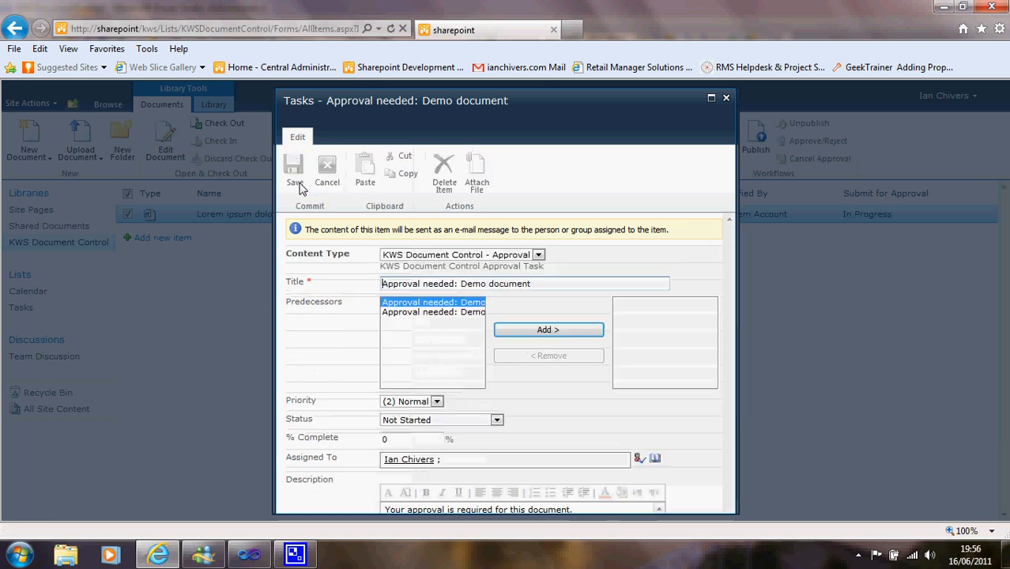
{"action": "left_click_drag", "start_coordinate": [730, 294], "coordinate": [737, 368]}
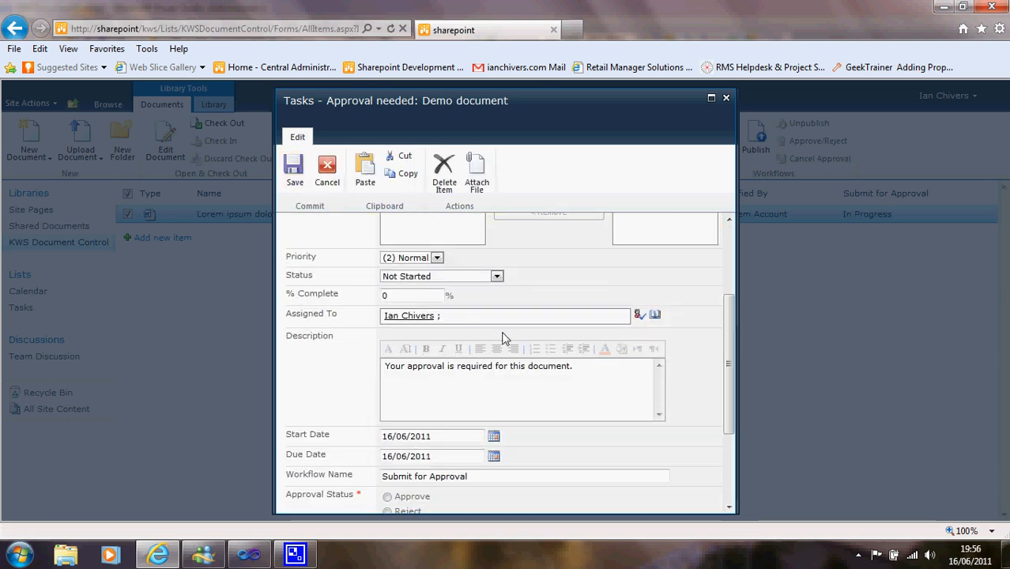
{"action": "left_click", "coordinate": [410, 277]}
{"action": "left_click", "coordinate": [411, 312]}
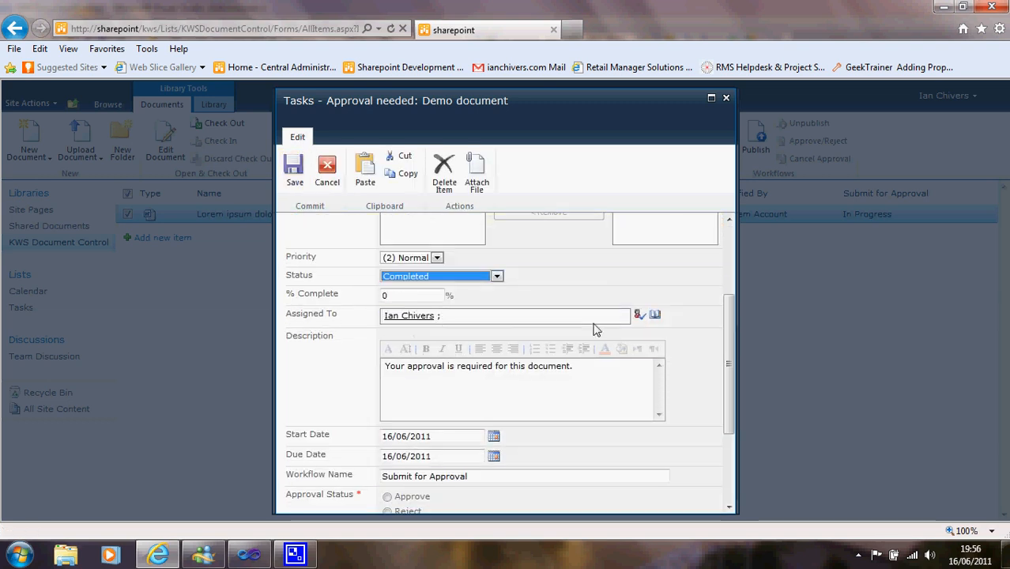
{"action": "left_click_drag", "start_coordinate": [732, 323], "coordinate": [732, 431]}
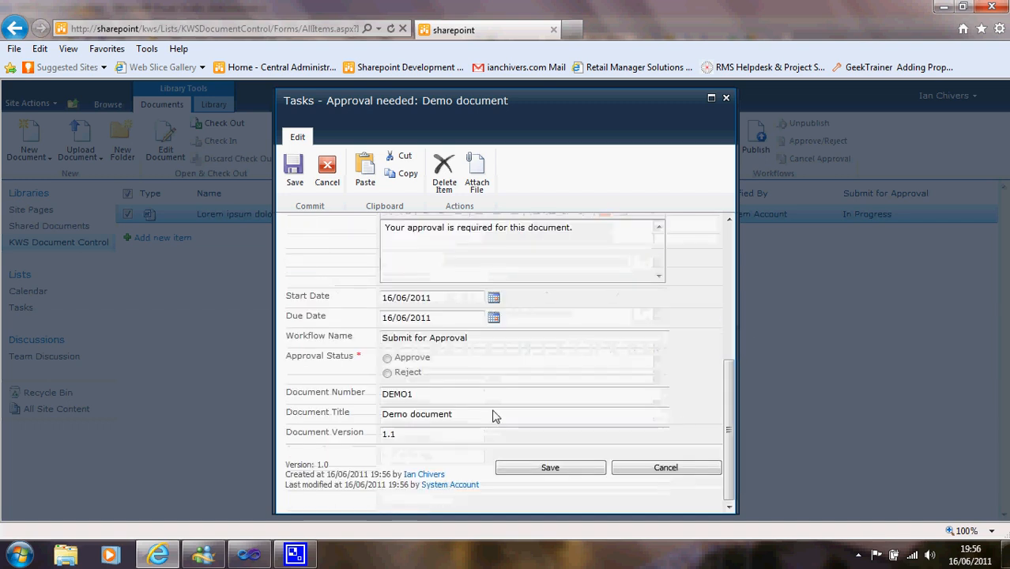
{"action": "left_click", "coordinate": [387, 358]}
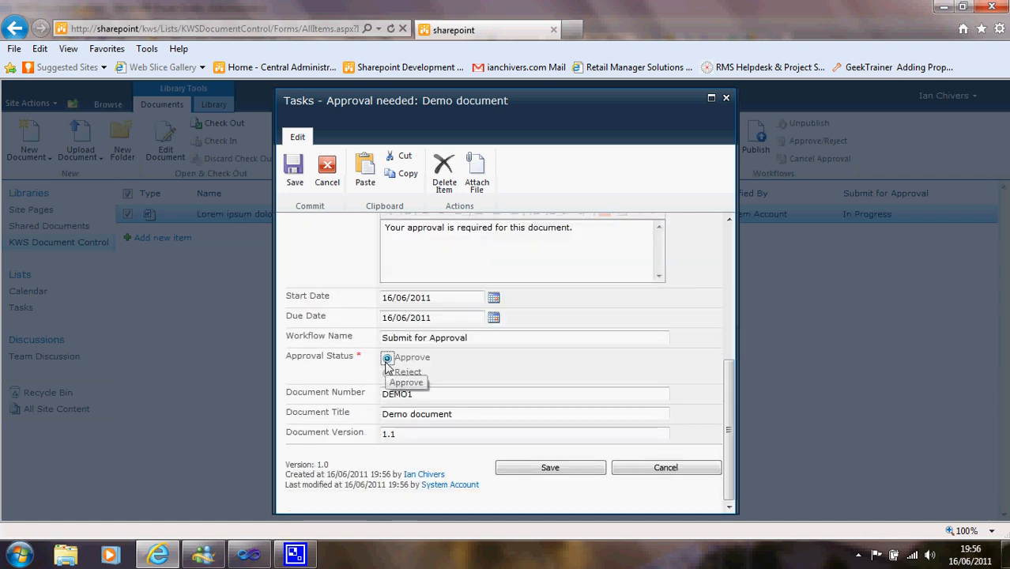
{"action": "left_click", "coordinate": [539, 470]}
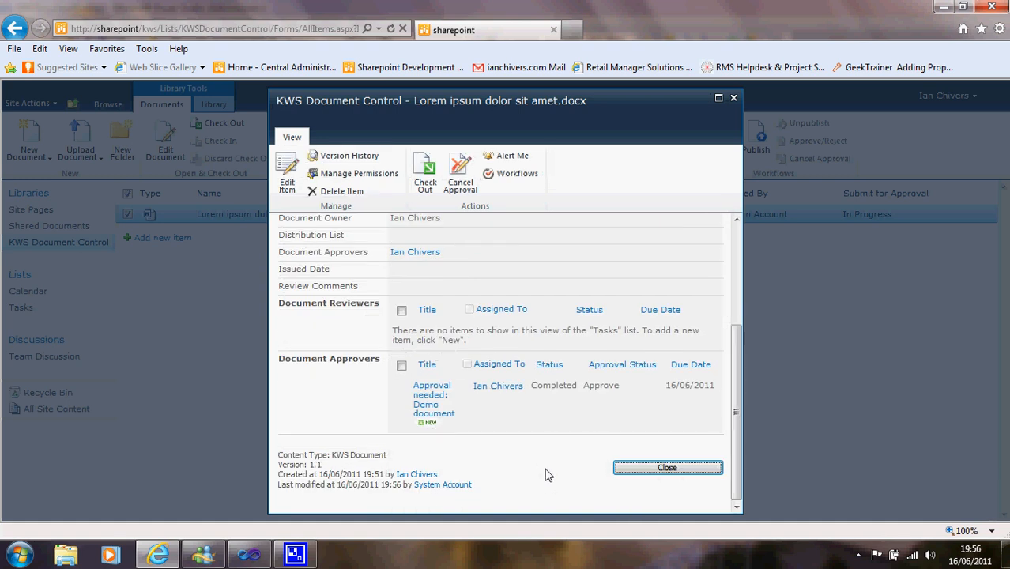
Publish 'Lorem ipsum dolor sit amet' as a major version and reload KWS Document Control.
{"action": "left_click", "coordinate": [655, 470]}
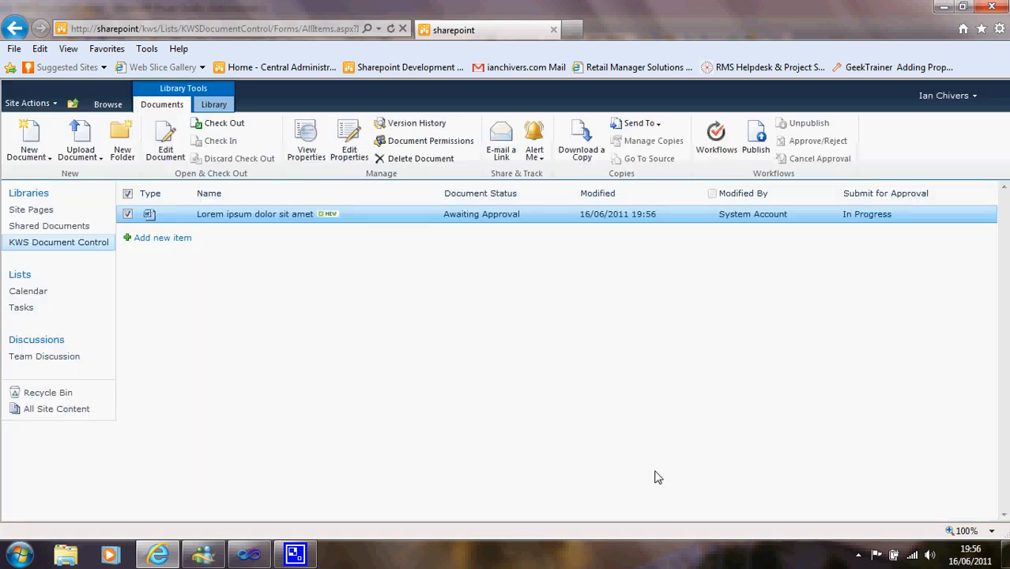
{"action": "left_click", "coordinate": [57, 246]}
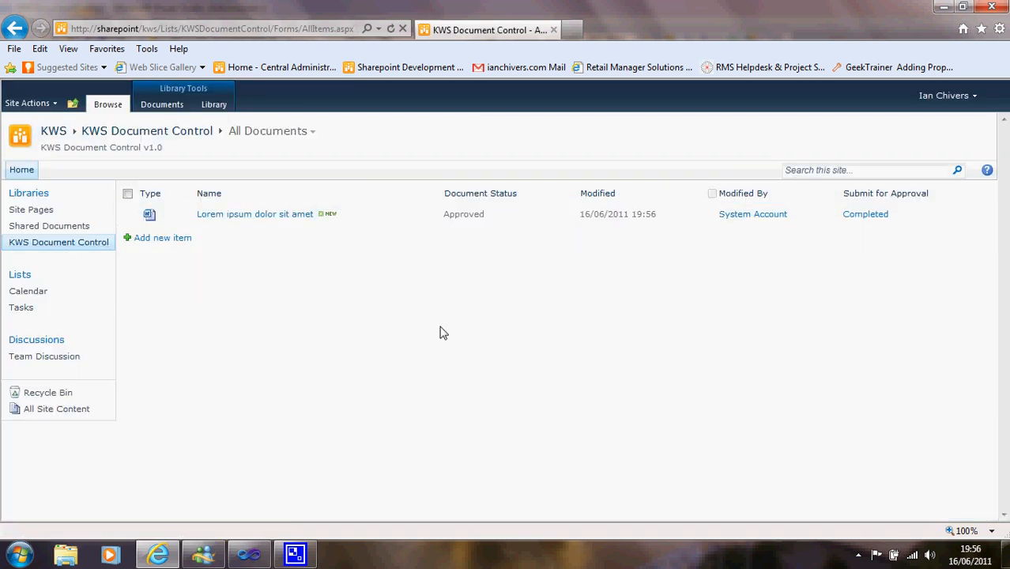
{"action": "left_click", "coordinate": [396, 224]}
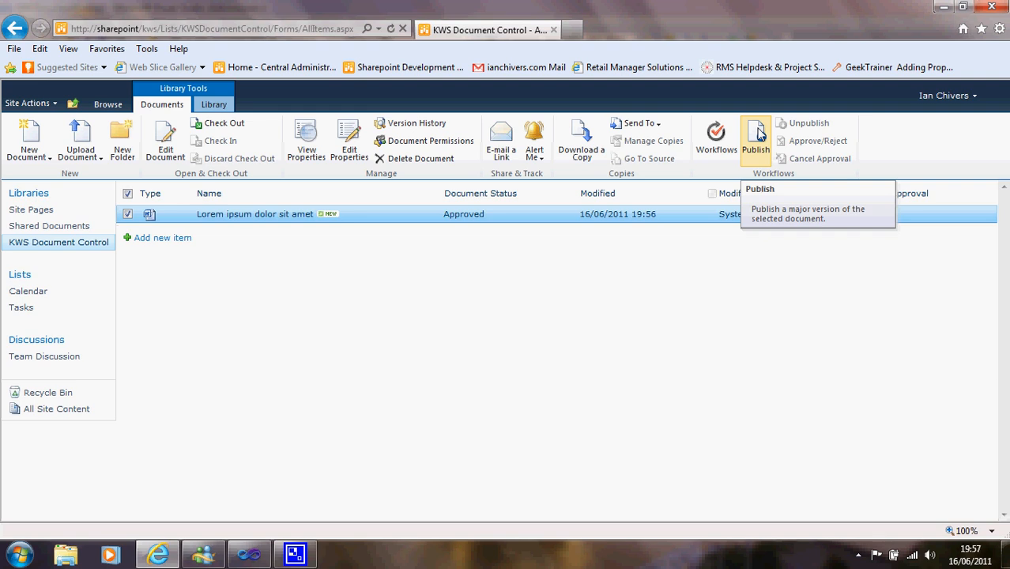
{"action": "left_click", "coordinate": [757, 135]}
{"action": "left_click", "coordinate": [574, 353]}
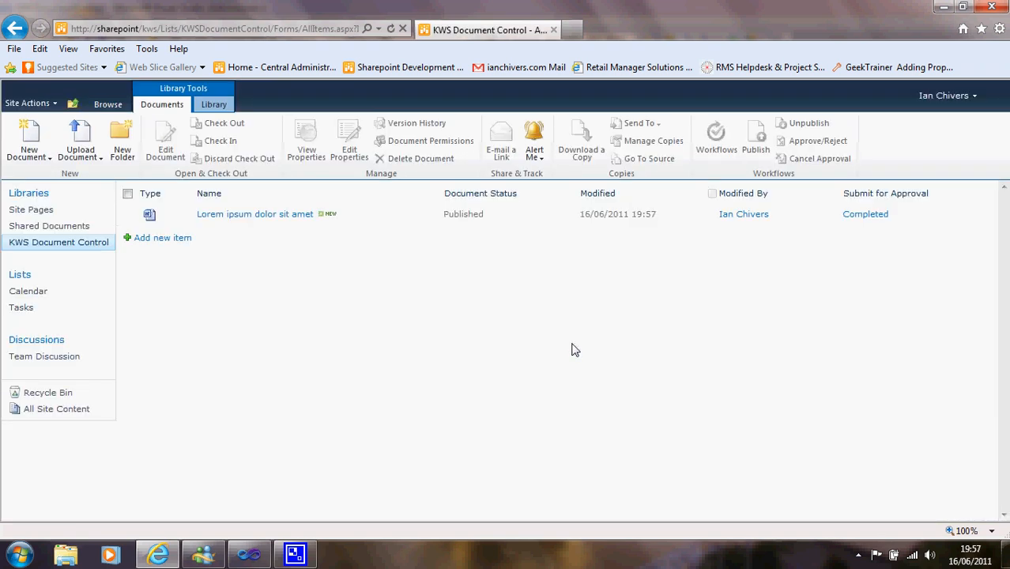
{"action": "left_click", "coordinate": [91, 245]}
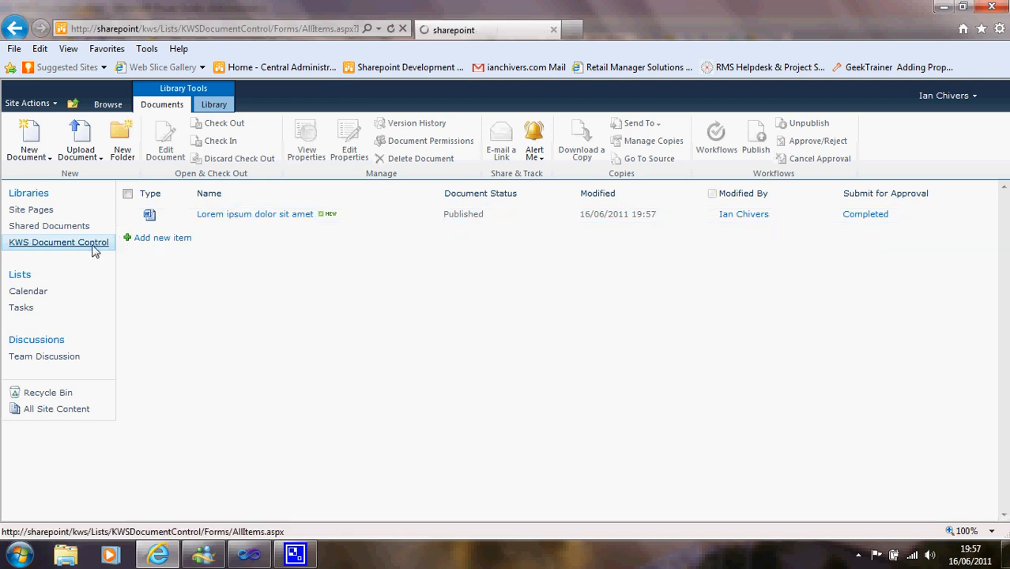
Switch to Published Documents, try opening DEMO1 version 2.0, and cancel the failed download.
{"action": "left_click", "coordinate": [314, 135]}
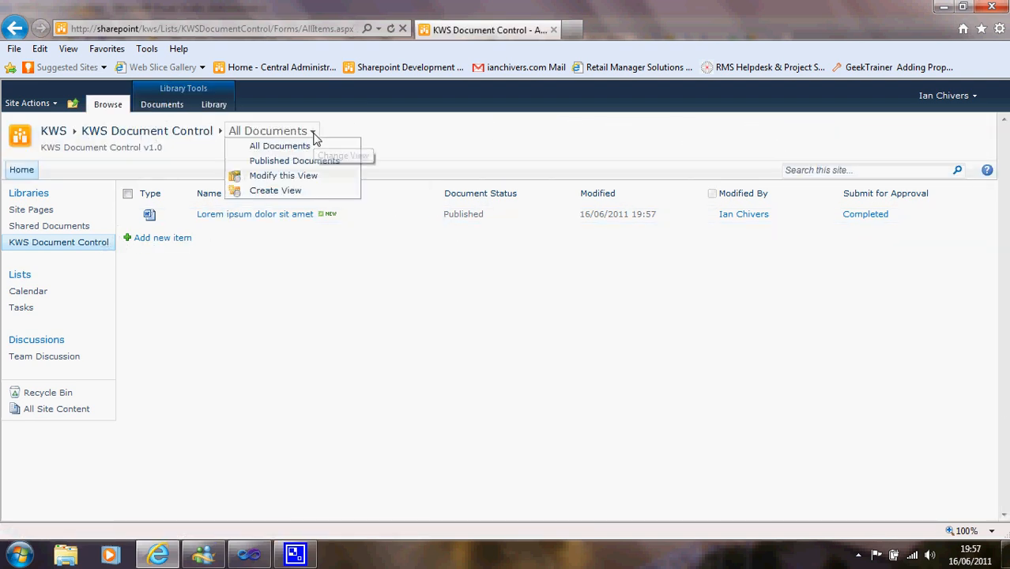
{"action": "left_click", "coordinate": [322, 162]}
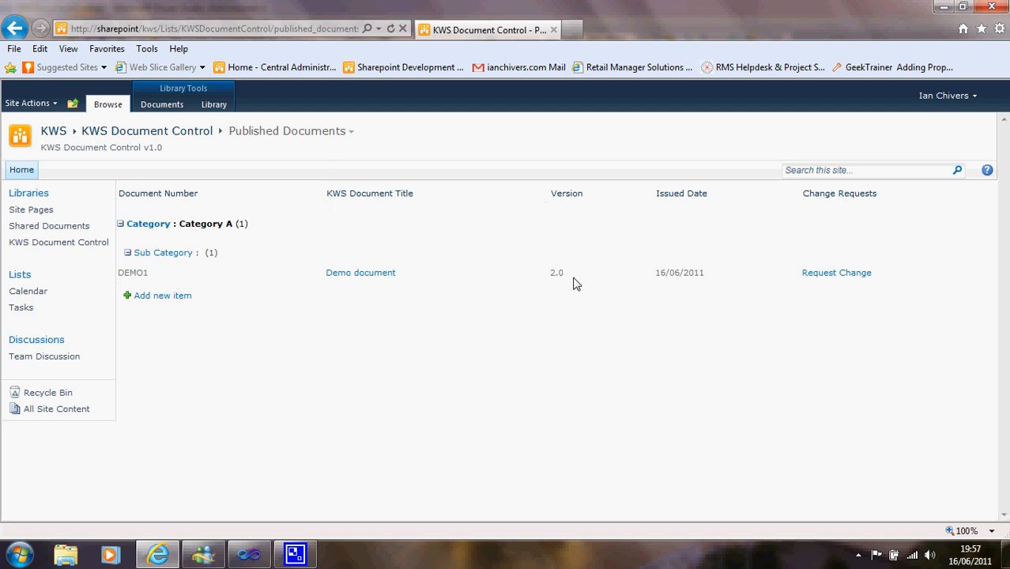
{"action": "left_click", "coordinate": [386, 277]}
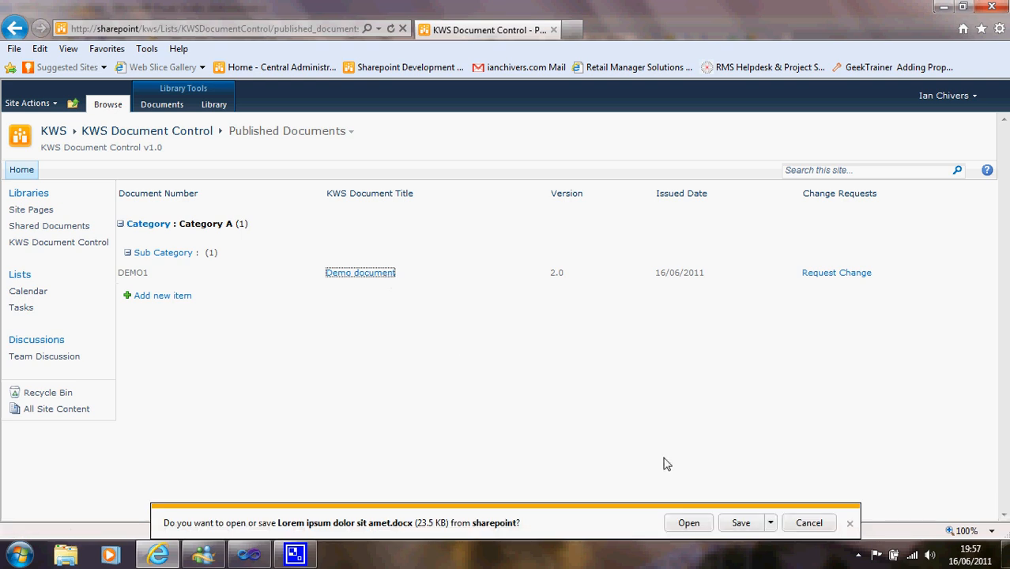
{"action": "left_click", "coordinate": [687, 523]}
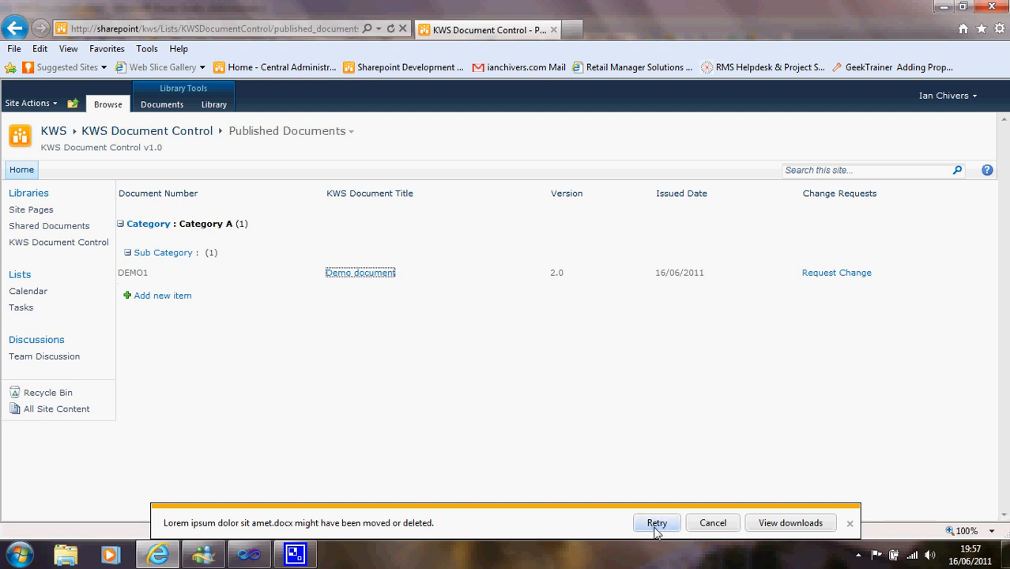
{"action": "left_click", "coordinate": [712, 523]}
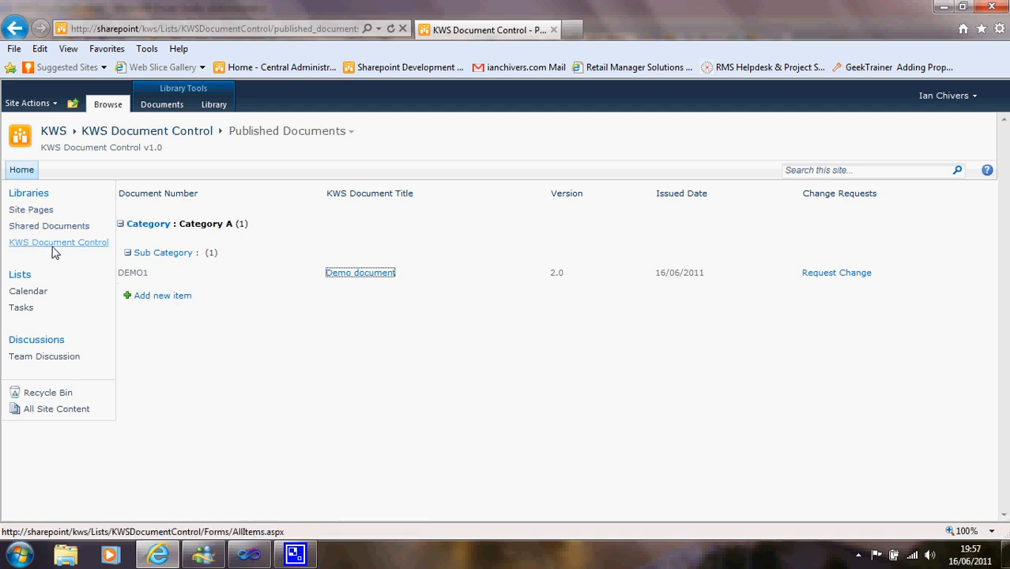
Open the published DEMO1 Demo document from the Category A / Sub Category group in Word.
{"action": "left_click", "coordinate": [127, 253]}
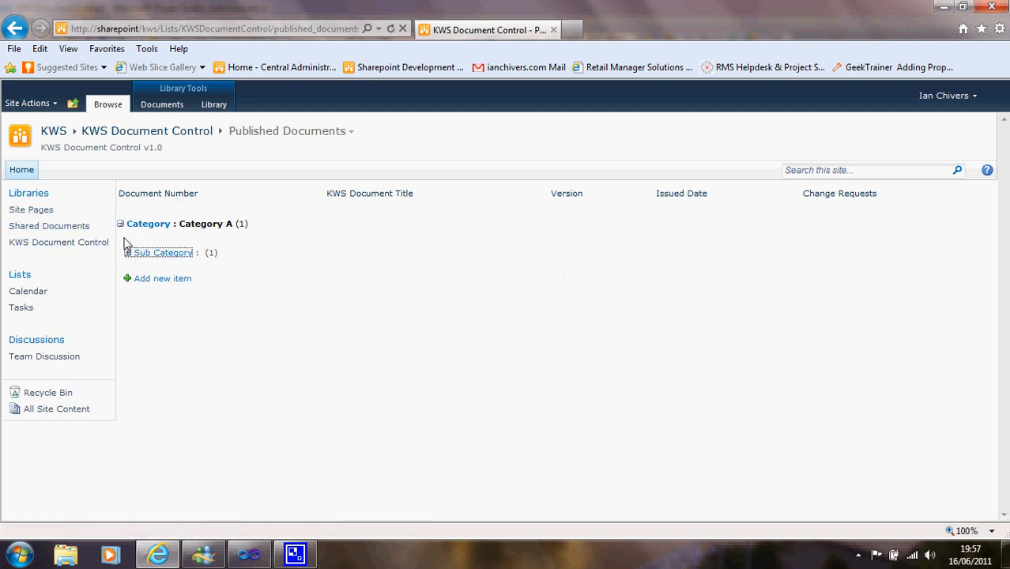
{"action": "left_click", "coordinate": [120, 223]}
{"action": "left_click", "coordinate": [120, 223]}
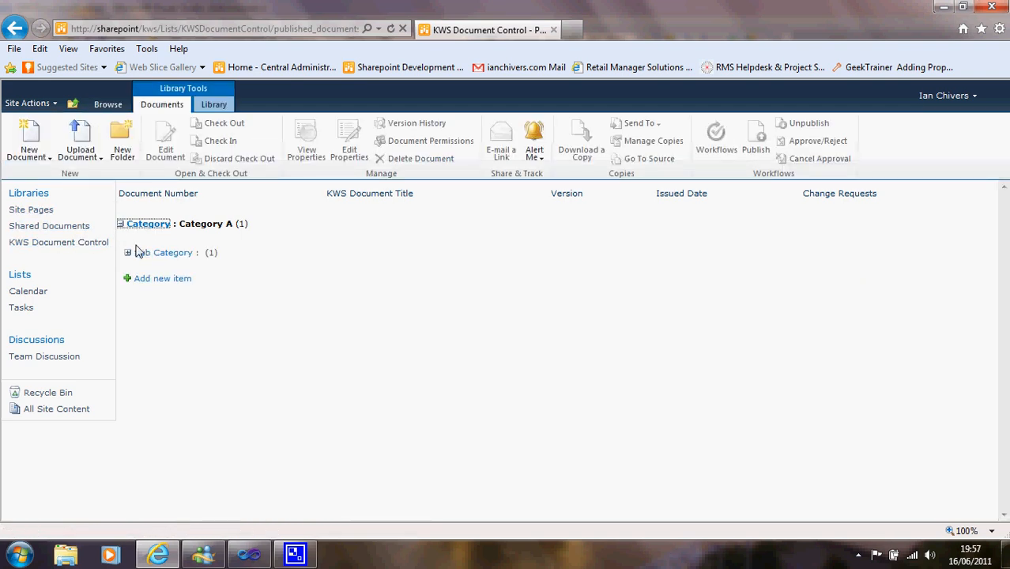
{"action": "left_click", "coordinate": [127, 252]}
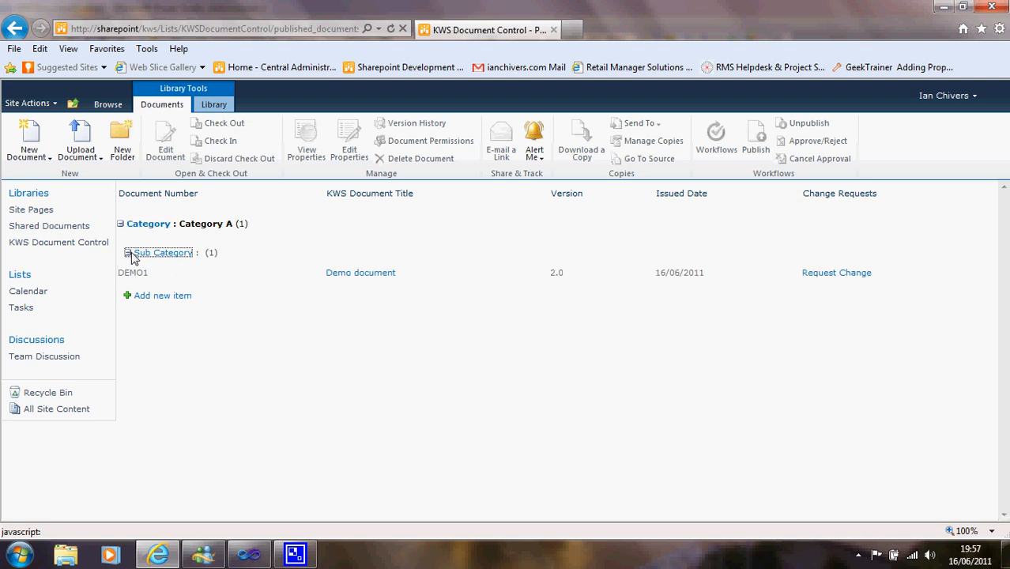
{"action": "left_click", "coordinate": [345, 275]}
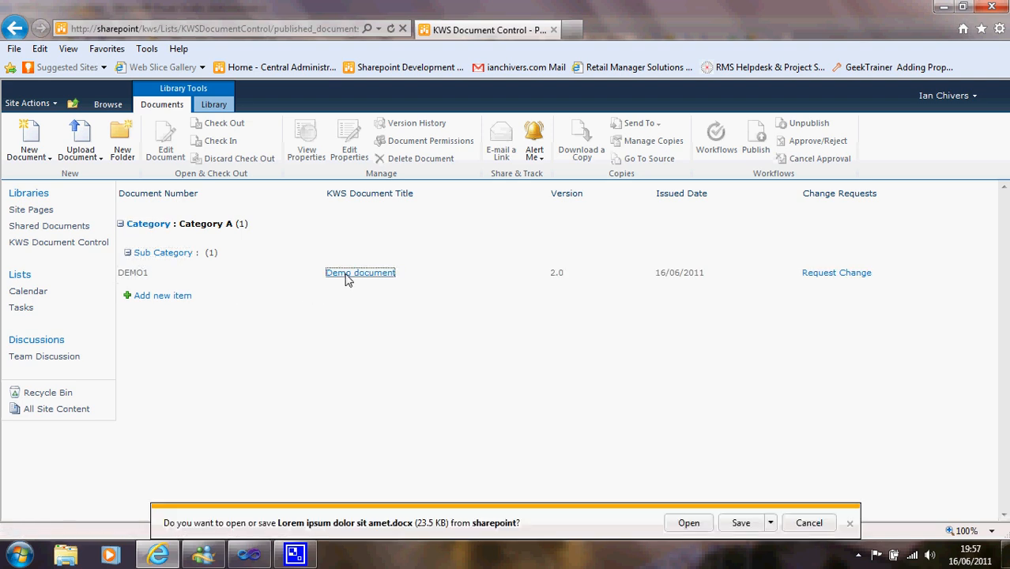
{"action": "left_click", "coordinate": [688, 523]}
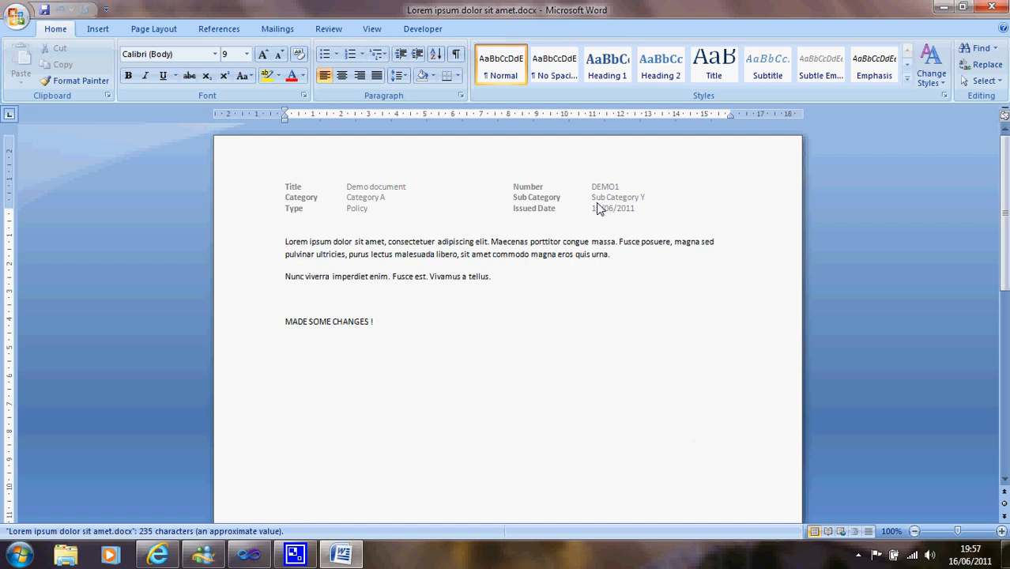
Check the 'MADE SOME CHANGES !' line and version 2.0 footer, then close the Word copy.
{"action": "left_click_drag", "start_coordinate": [378, 324], "coordinate": [289, 325]}
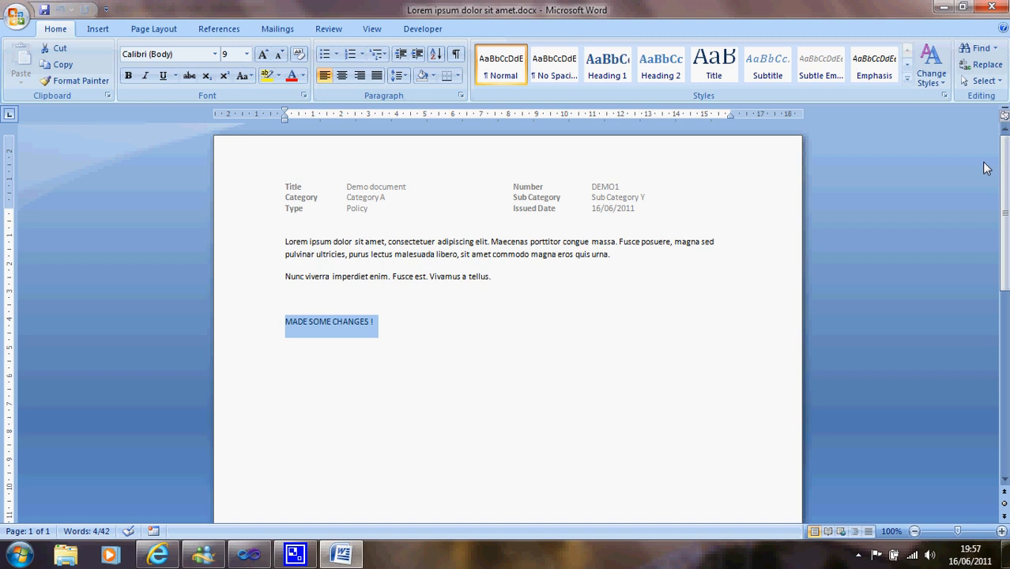
{"action": "left_click_drag", "start_coordinate": [1002, 166], "coordinate": [989, 349]}
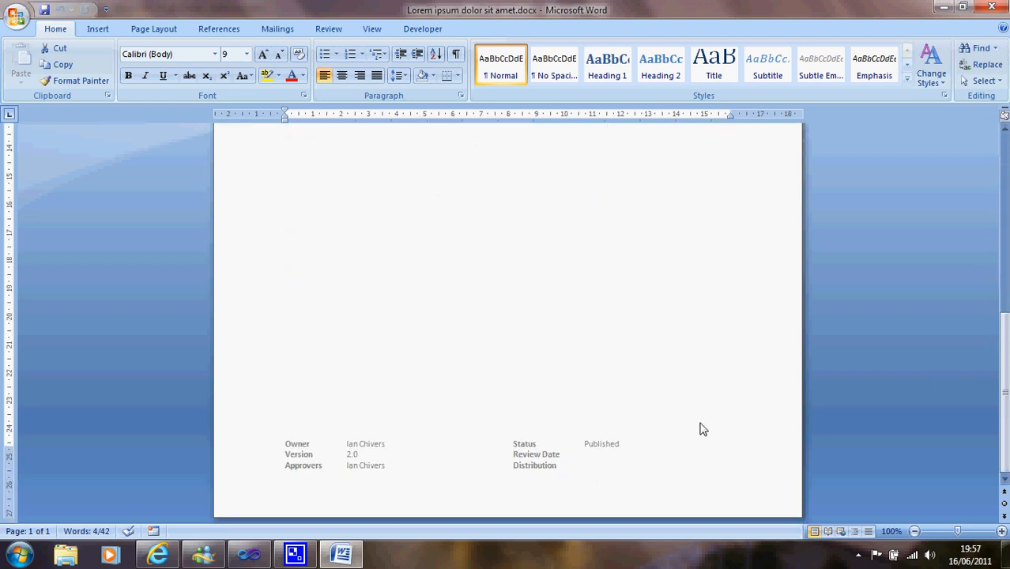
{"action": "left_click_drag", "start_coordinate": [1003, 427], "coordinate": [988, 225]}
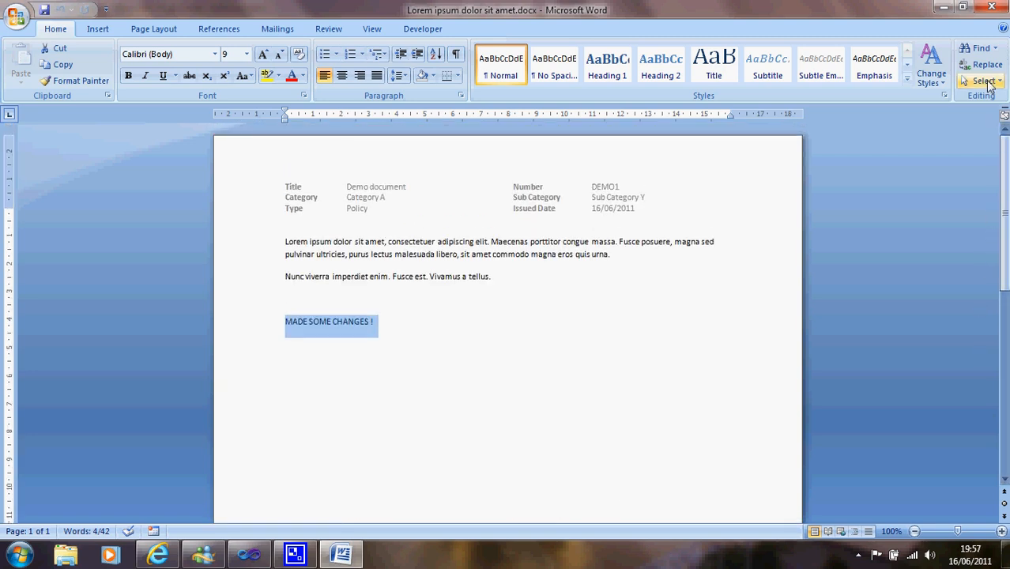
{"action": "left_click", "coordinate": [989, 7]}
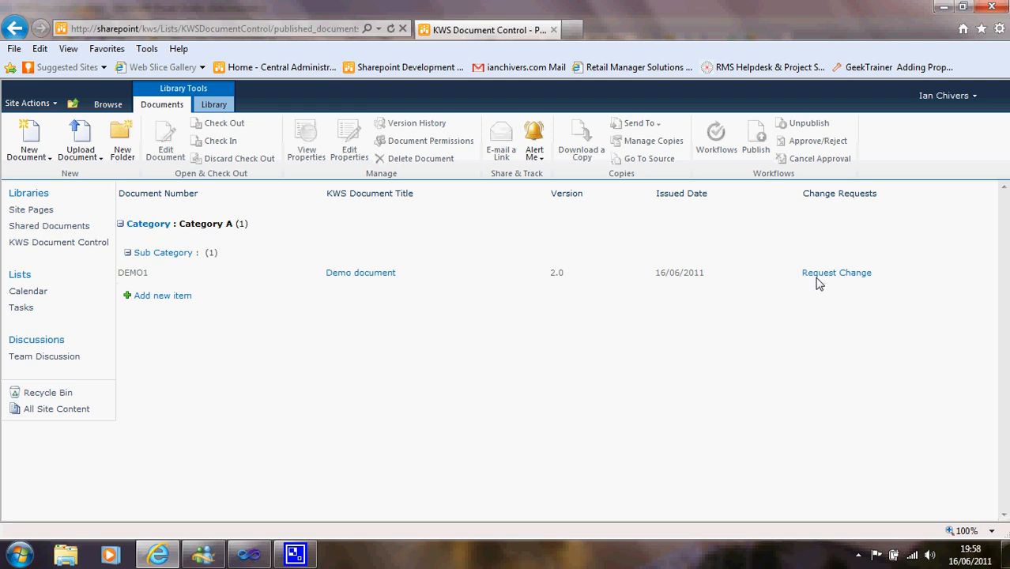
{"action": "left_click", "coordinate": [858, 555]}
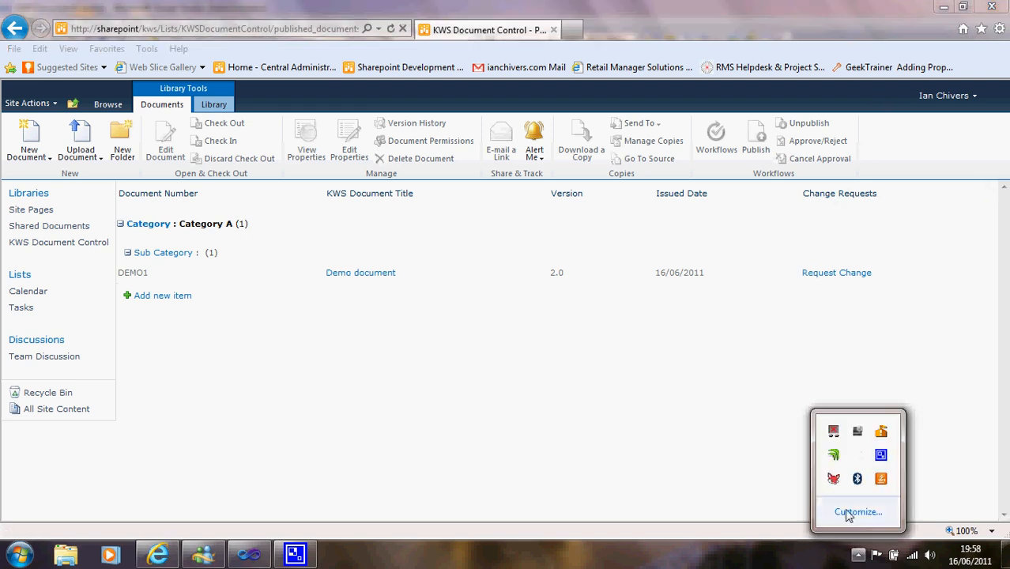